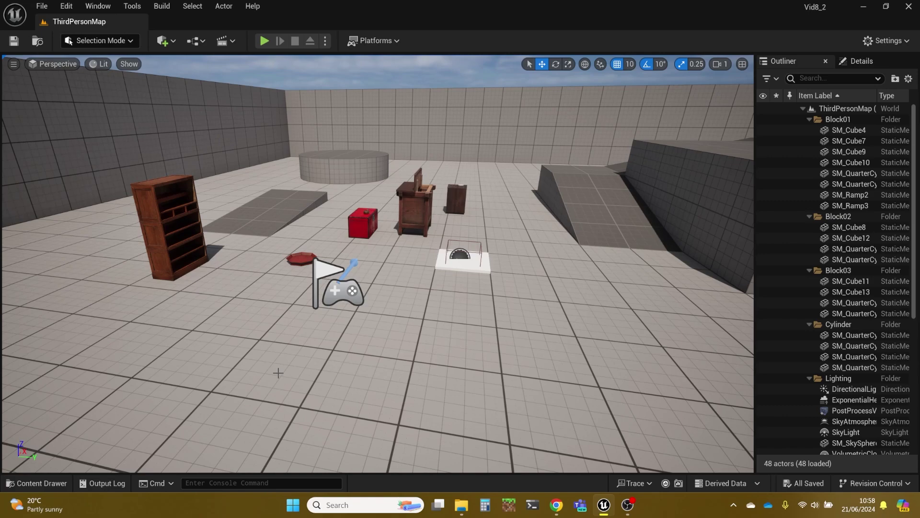
Fly the viewport camera around the level, turning left and moving forward and back
mouse_move(302, 377)
right_mouse_down()
mouse_move(249, 369)
mouse_move(302, 377)
right_mouse_up()
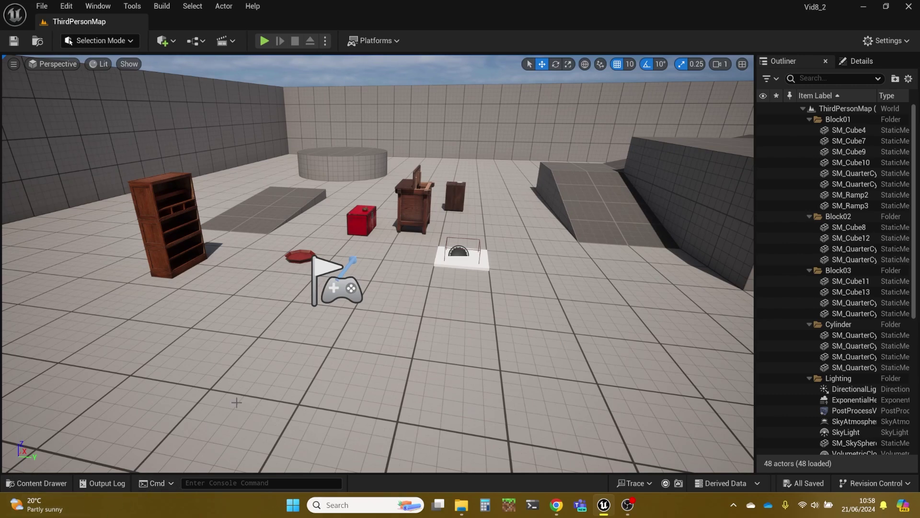
right_click_drag(248, 379, 438, 319)
key("s")
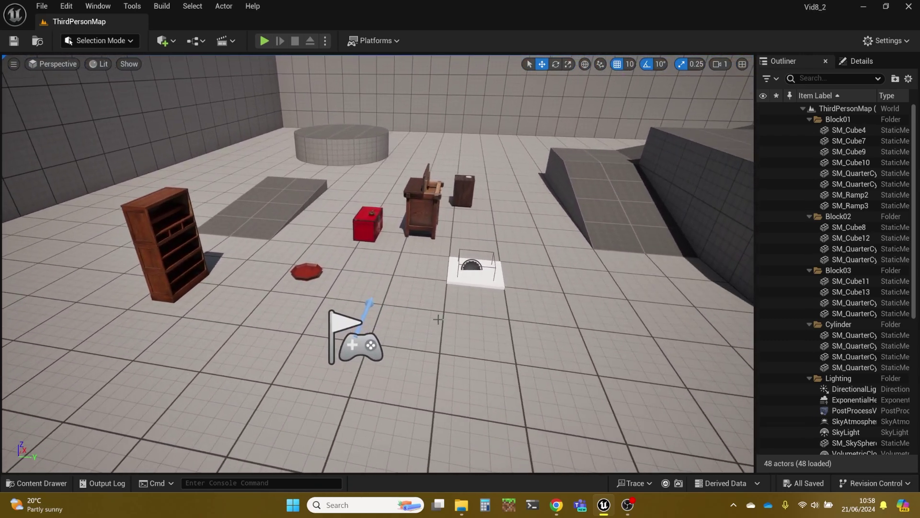
Open the Content Drawer and browse the UnhyeongungCollection Meshes folder
left_click(48, 486)
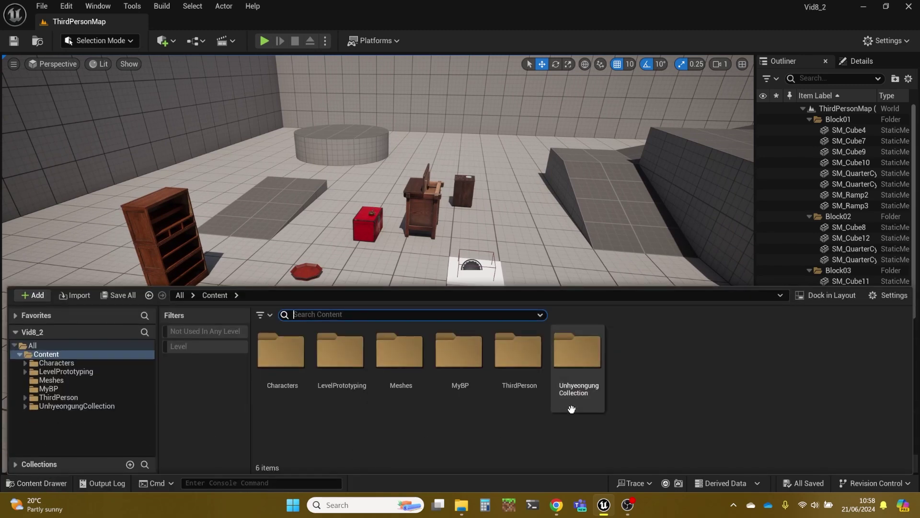
double_click(587, 351)
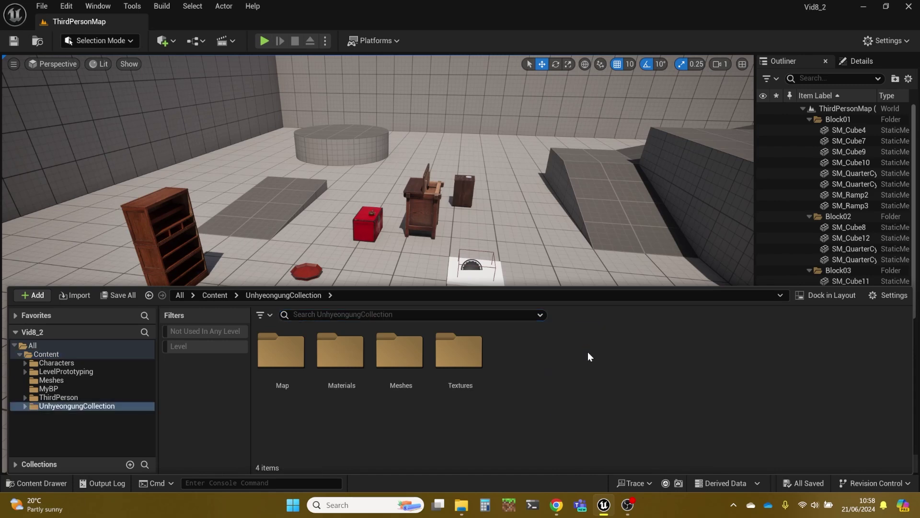
double_click(403, 358)
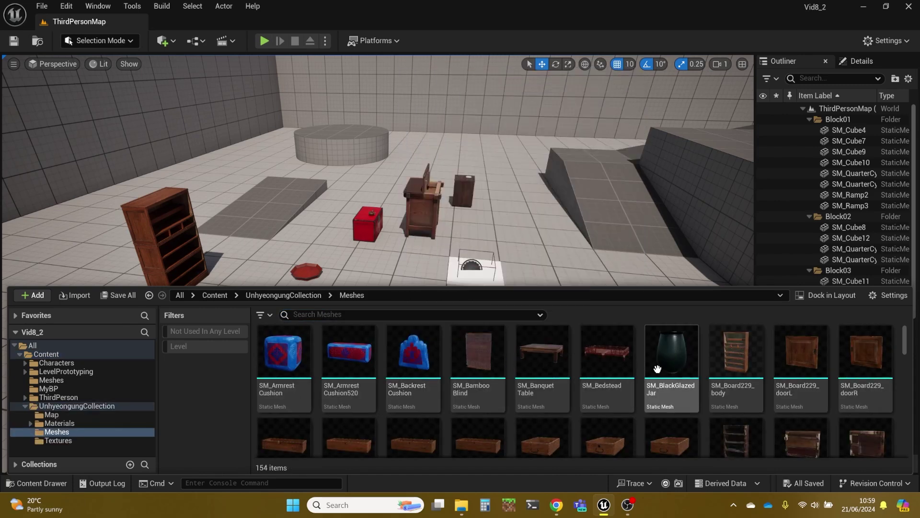
scroll(666, 358, "down", 5)
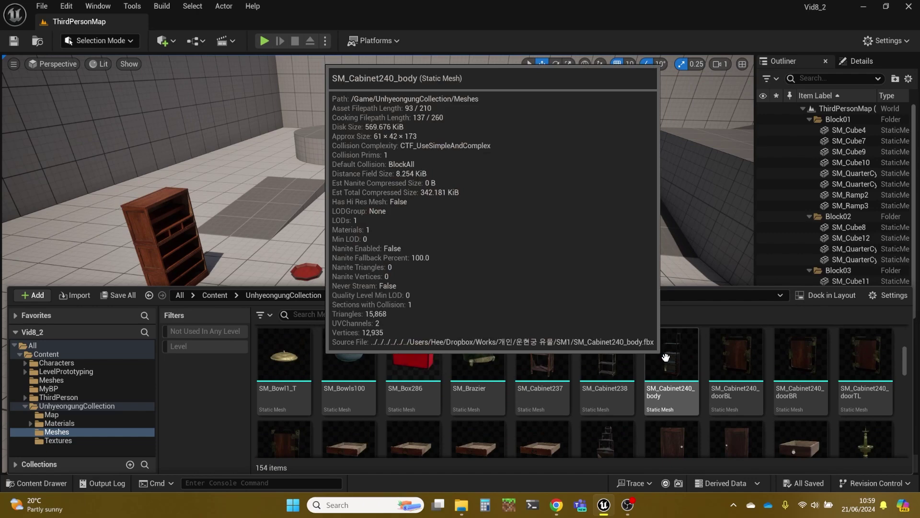
scroll(660, 359, "down", 3)
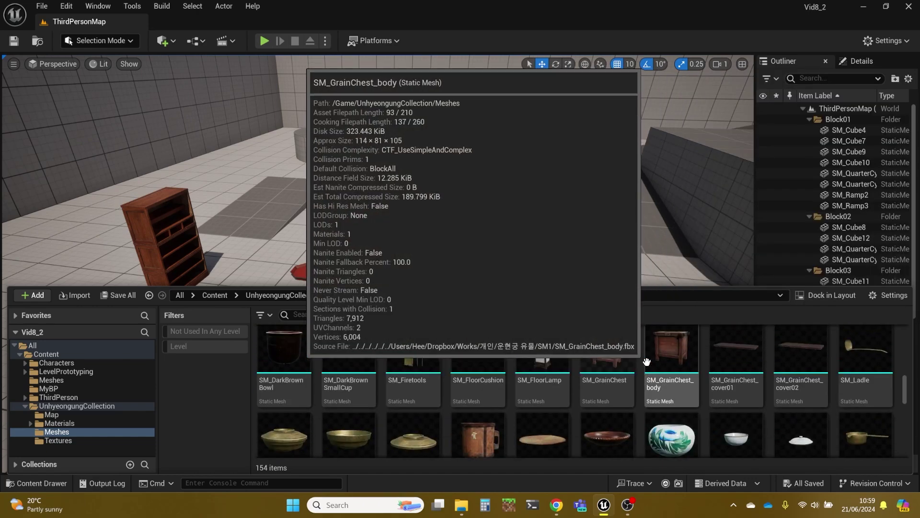
scroll(642, 364, "up", 8)
scroll(641, 364, "up", 5)
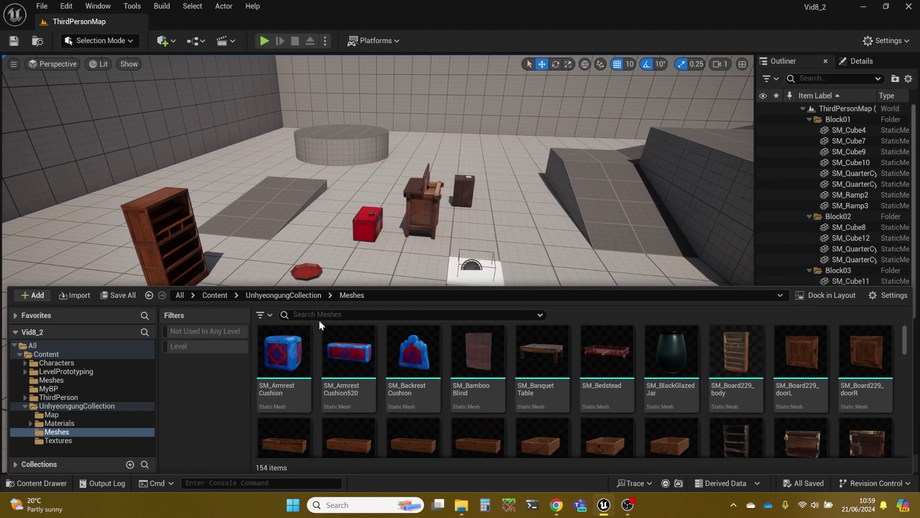
Return to the Content folder, close the Content Drawer and pull the view back
left_click(215, 295)
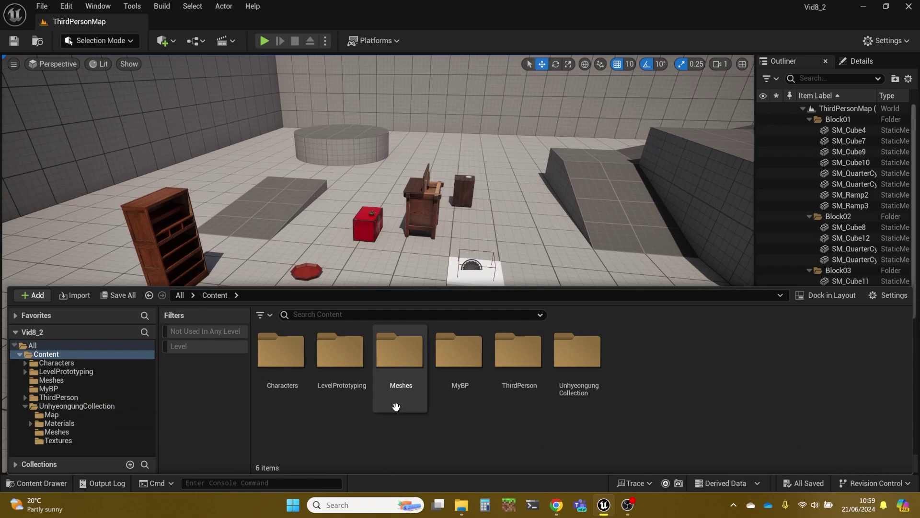
left_click(532, 256)
key("s")
mouse_move(532, 256)
right_mouse_down()
mouse_move(525, 256)
mouse_move(535, 250)
right_mouse_up()
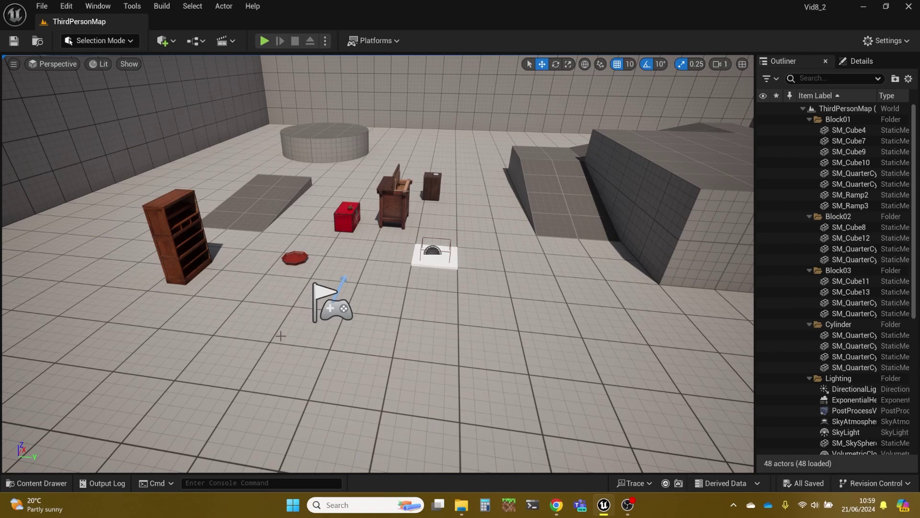
Fly toward the props and back to the player start with camera speed 0.3
right_click_drag(327, 325, 312, 302)
key("w")
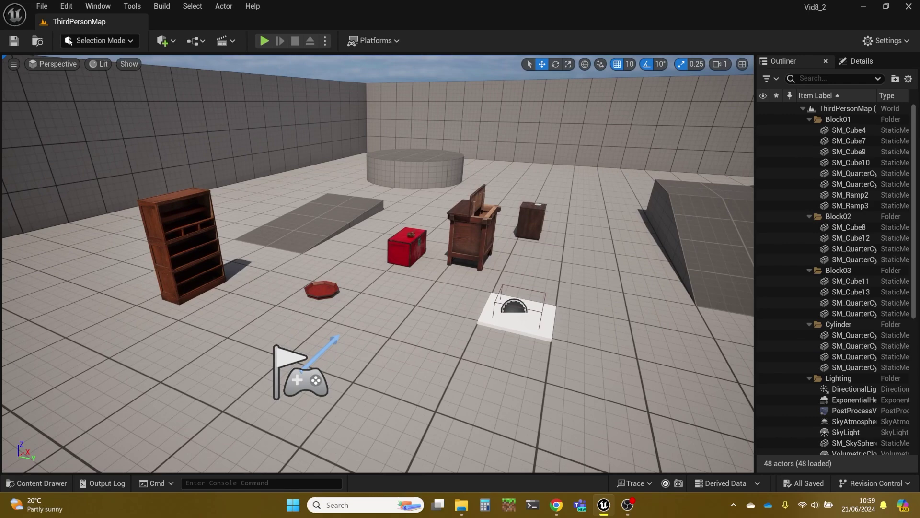
scroll(312, 302, "down", 4)
key("w")
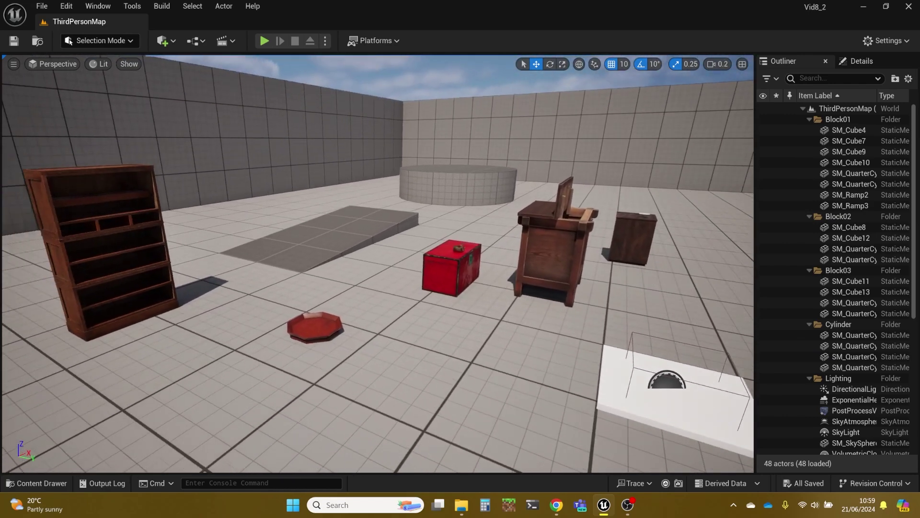
scroll(312, 302, "up", 1)
key("s")
right_click_drag(312, 302, 328, 324)
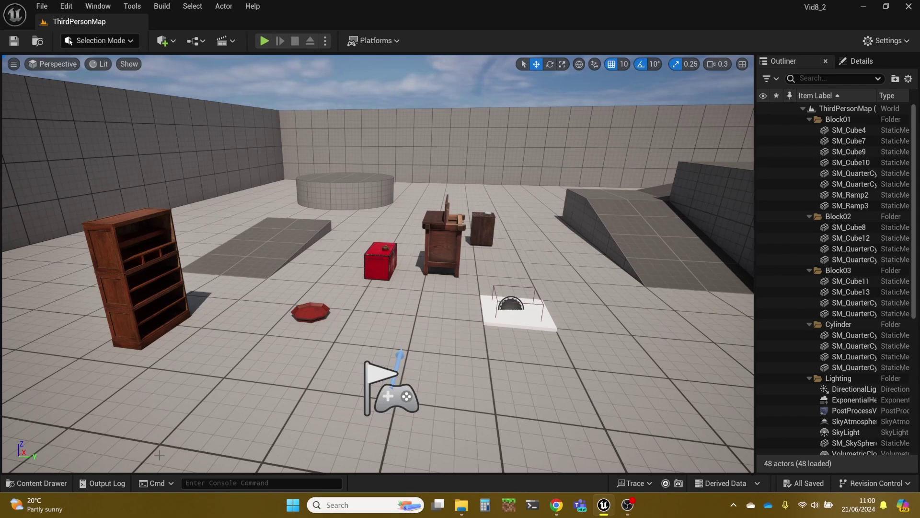
left_click(31, 484)
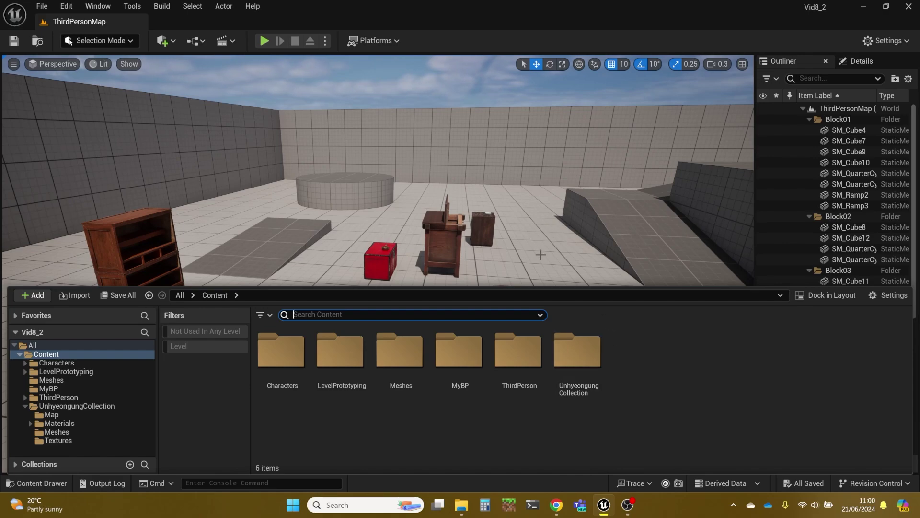
left_click_drag(541, 254, 489, 153)
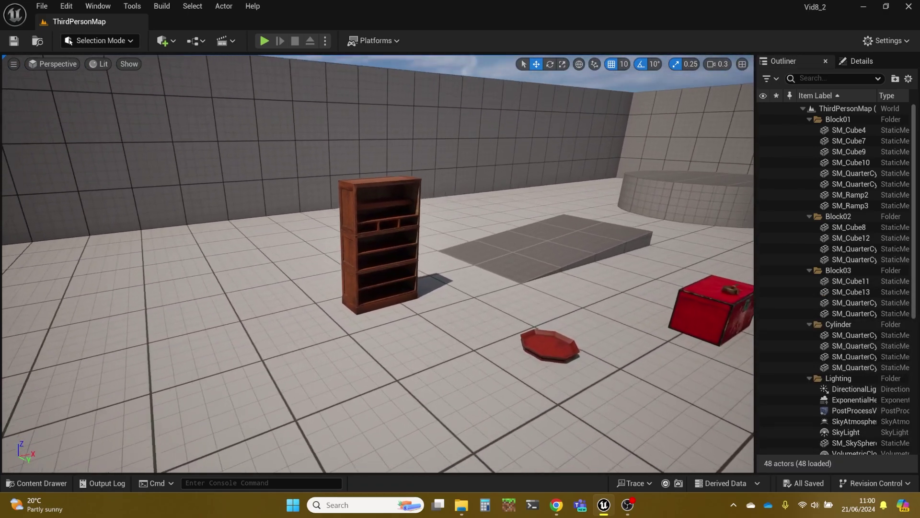
right_click_drag(379, 263, 624, 200)
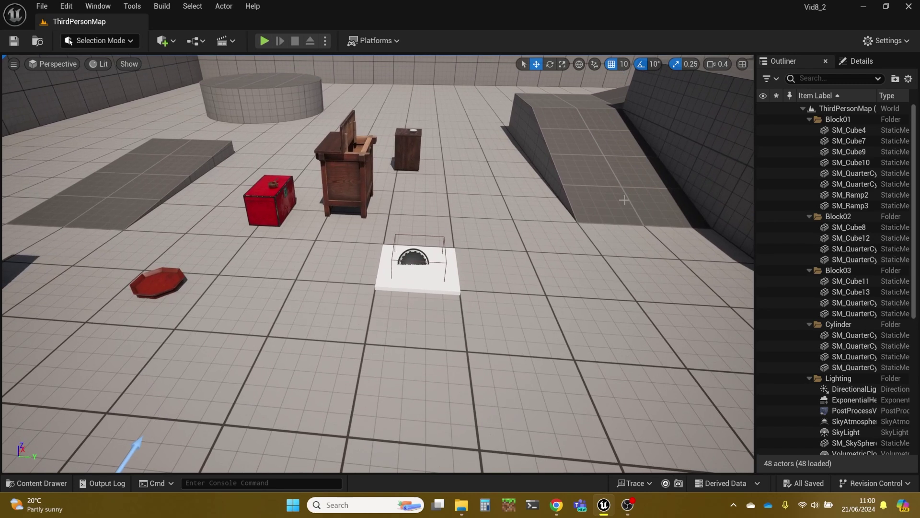
left_click(313, 309)
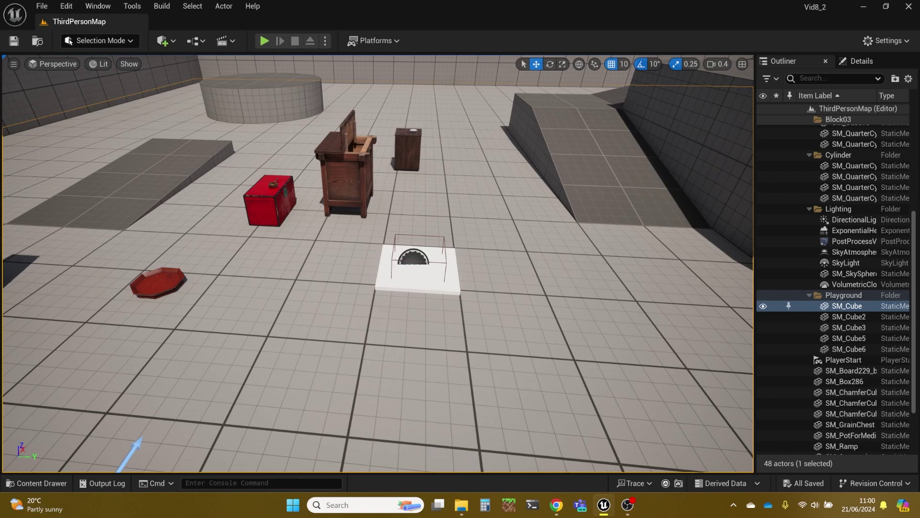
scroll(330, 321, "down", 5)
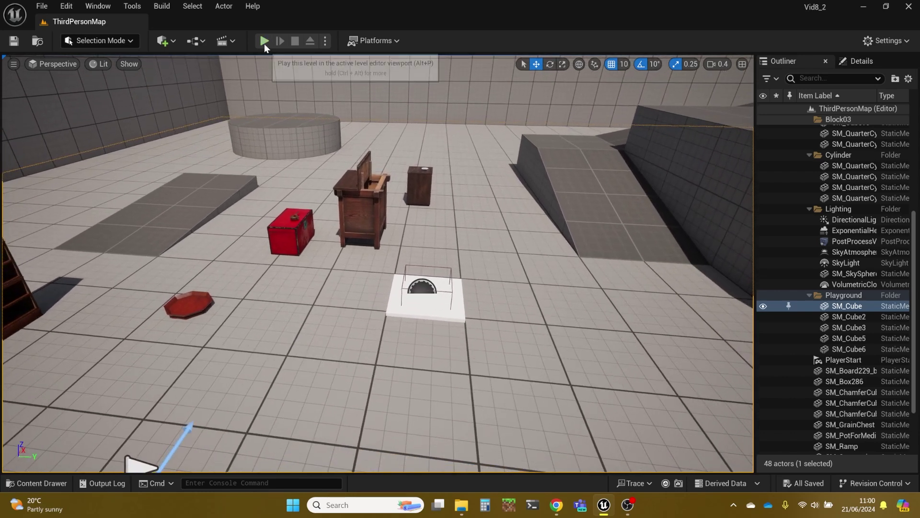
left_click(264, 41)
left_click(371, 273)
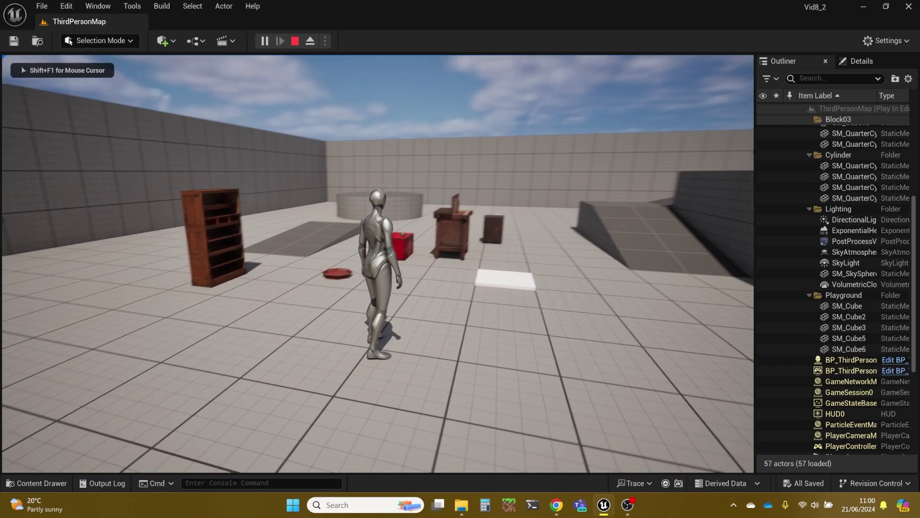
key("w")
key("w")
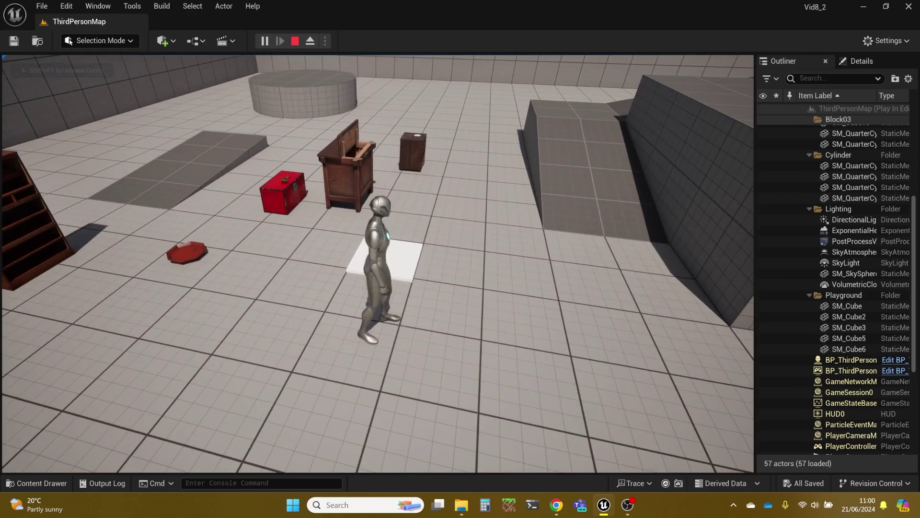
key("w")
key("s")
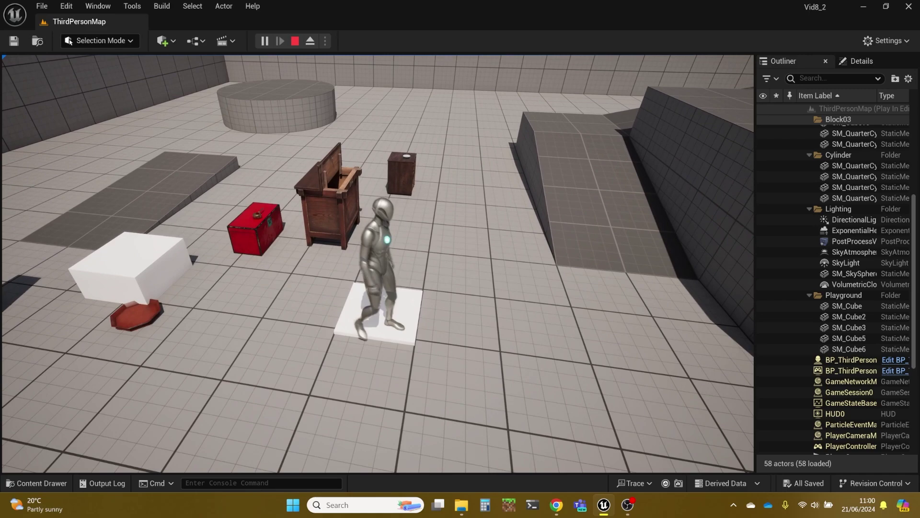
key("s")
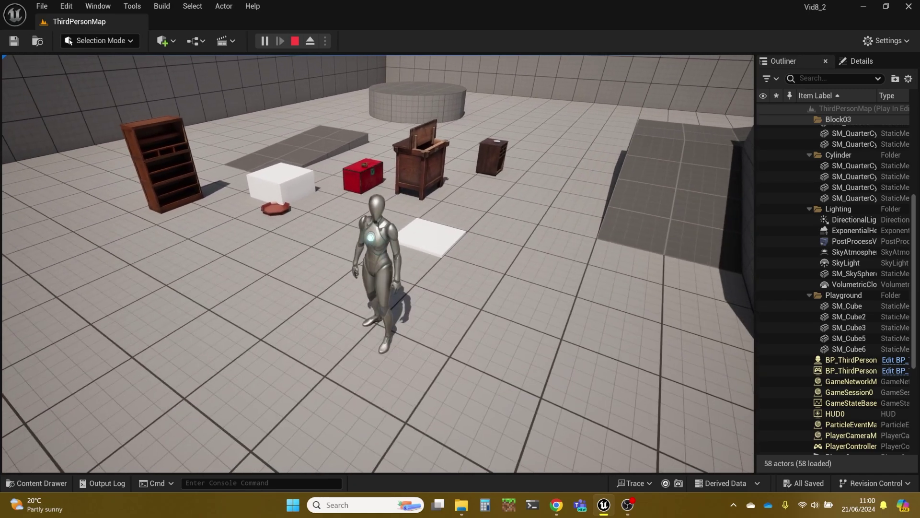
Stop play mode and open the MyBP folder in the Content Drawer
key("Escape")
right_click_drag(281, 431, 315, 424)
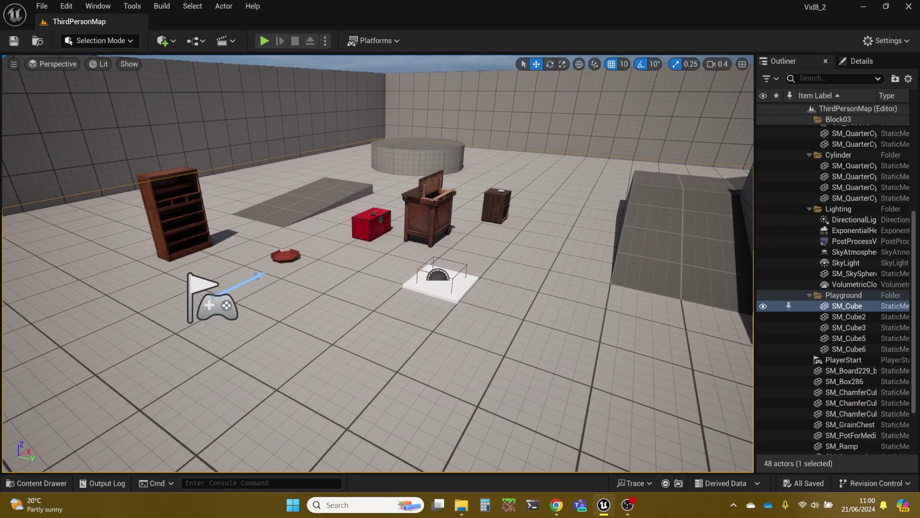
left_click(39, 482)
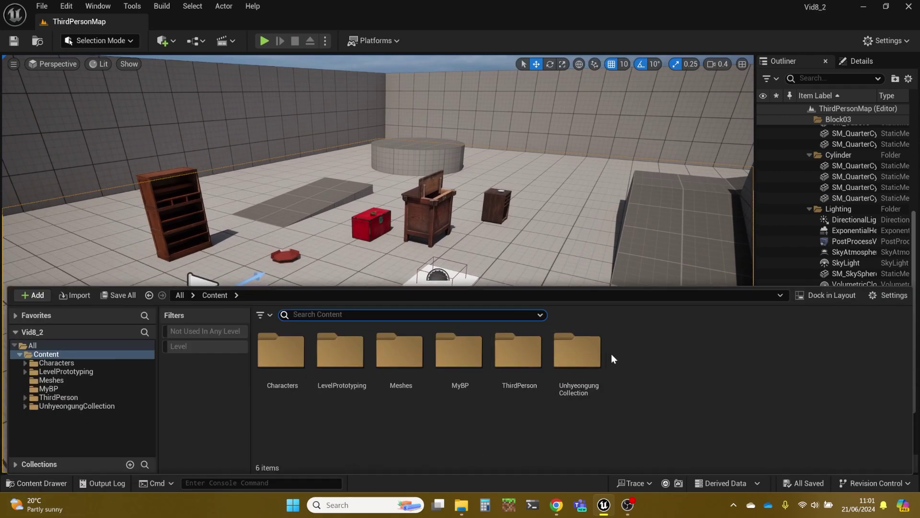
double_click(463, 354)
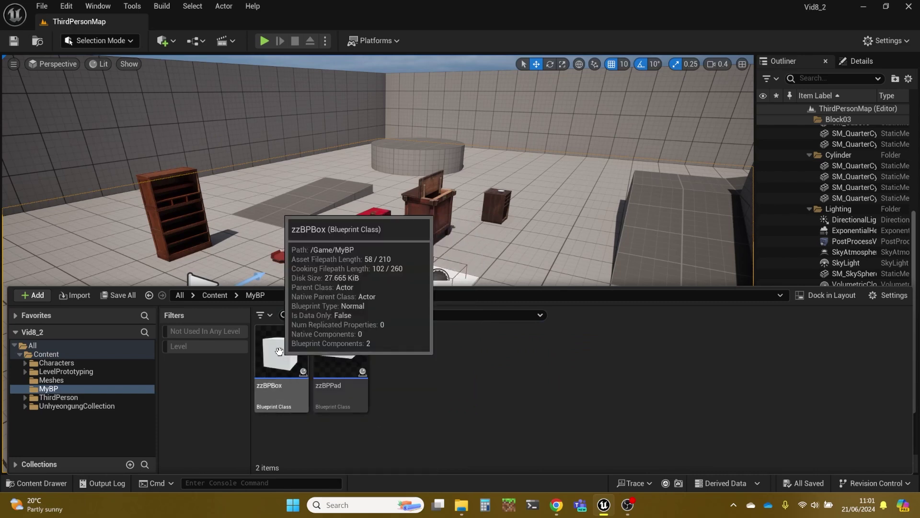
right_click_drag(311, 230, 326, 225)
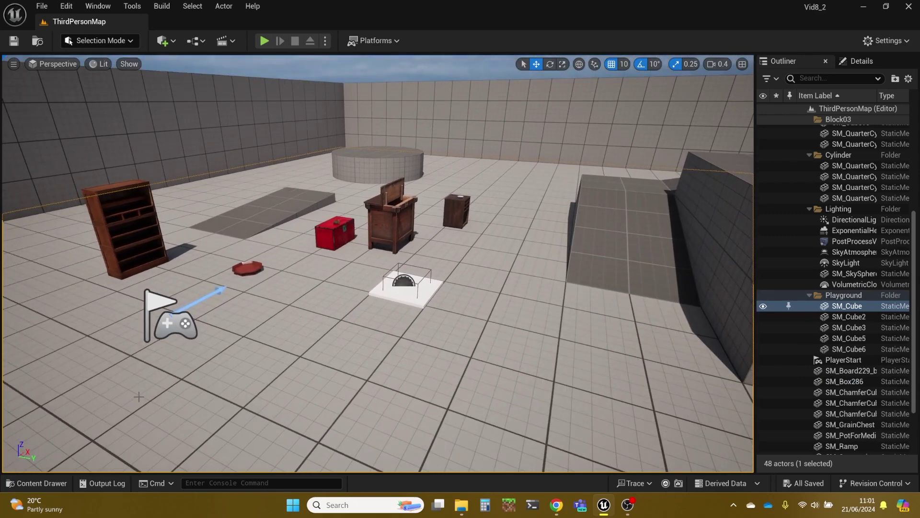
left_click(47, 481)
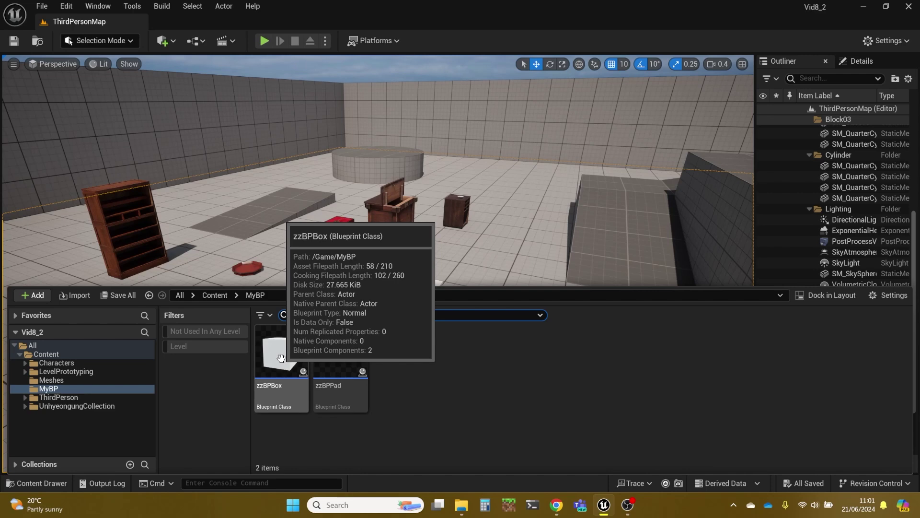
Place zzBPBox in the level, fly closer, and select zzBPPad in the Content Drawer
left_click_drag(281, 358, 475, 274)
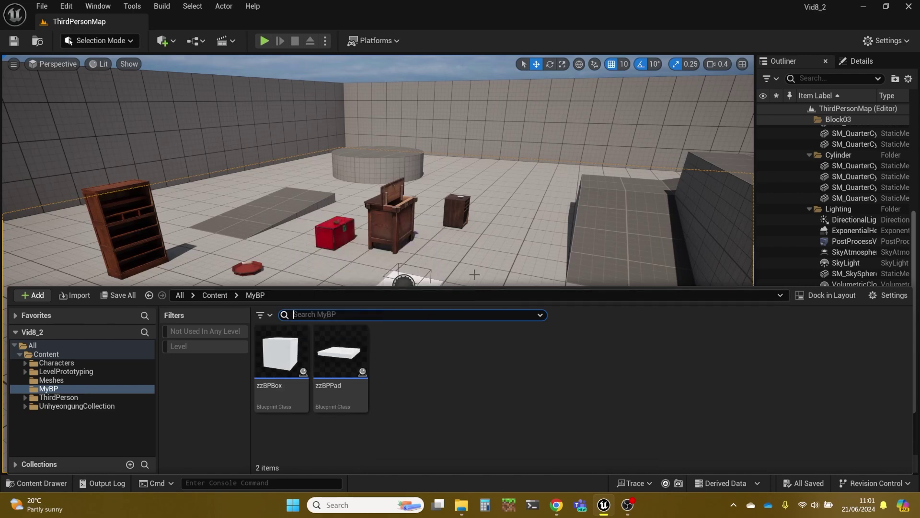
left_click(474, 262)
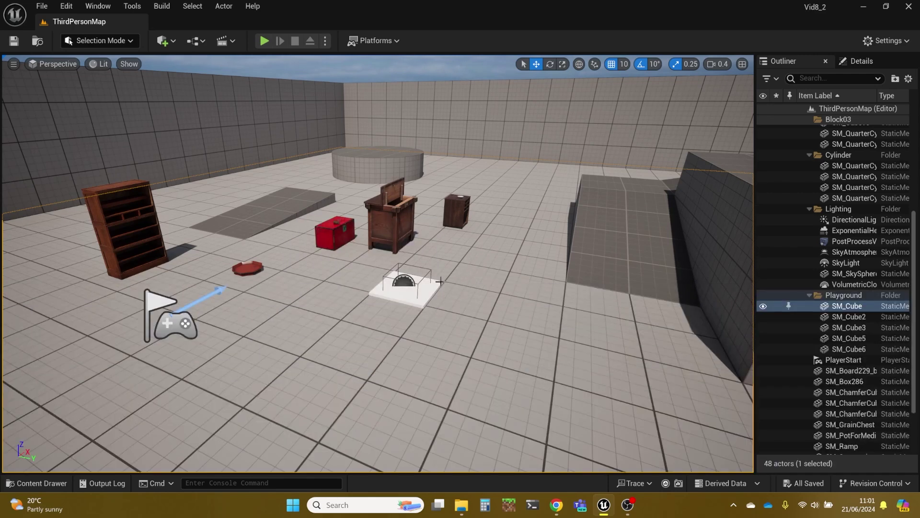
left_click_drag(440, 282, 439, 281)
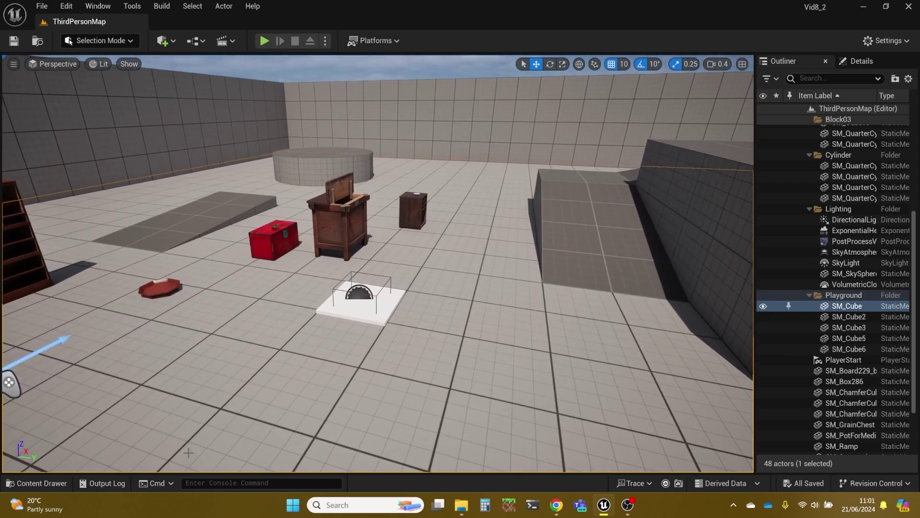
left_click(39, 487)
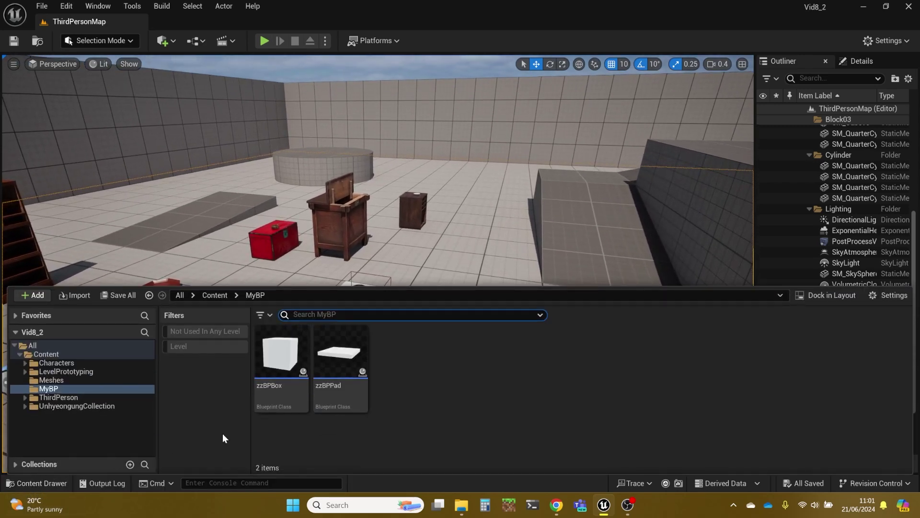
left_click(345, 355)
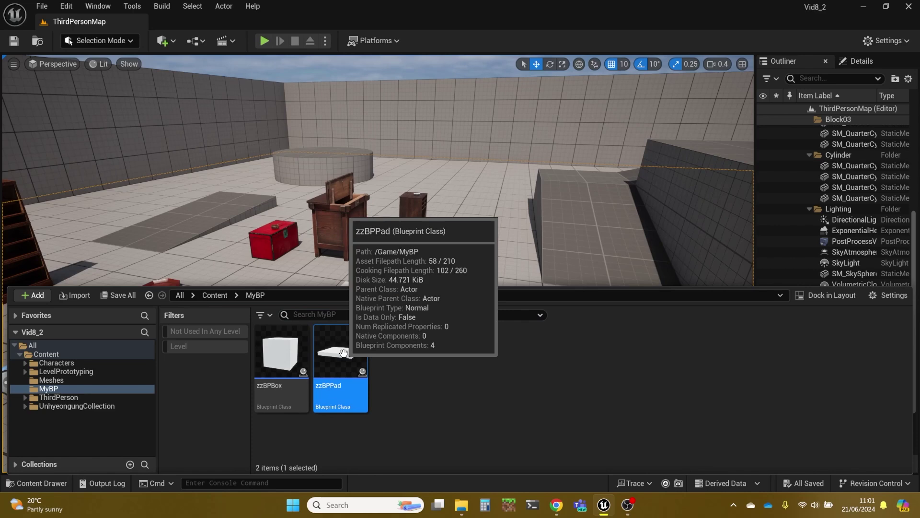
Open zzBPPad and inspect its Event Graph's ActorBeginOverlap node that spawns zzBPBox
double_click(345, 357)
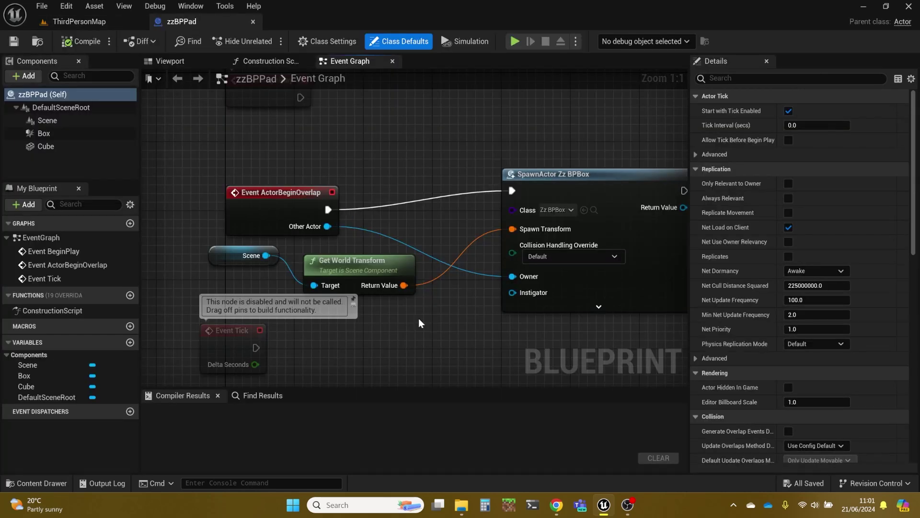
right_click_drag(464, 328, 437, 325)
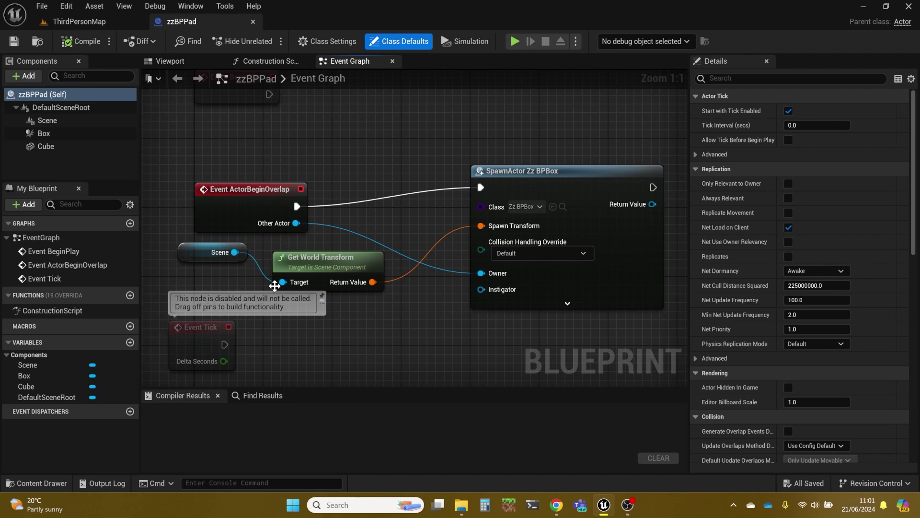
right_click_drag(425, 332, 383, 335)
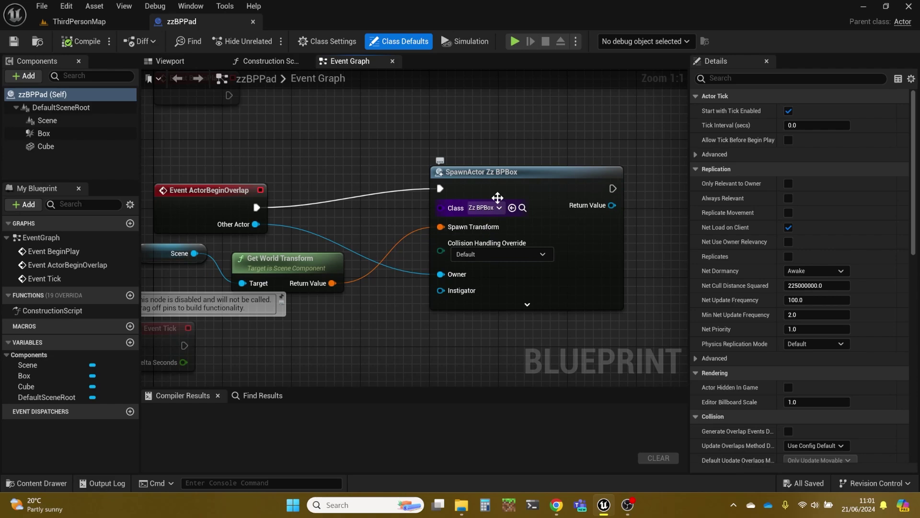
Return to ThirdPersonMap, fly the camera back and left, and bring up the window switcher
left_click(96, 23)
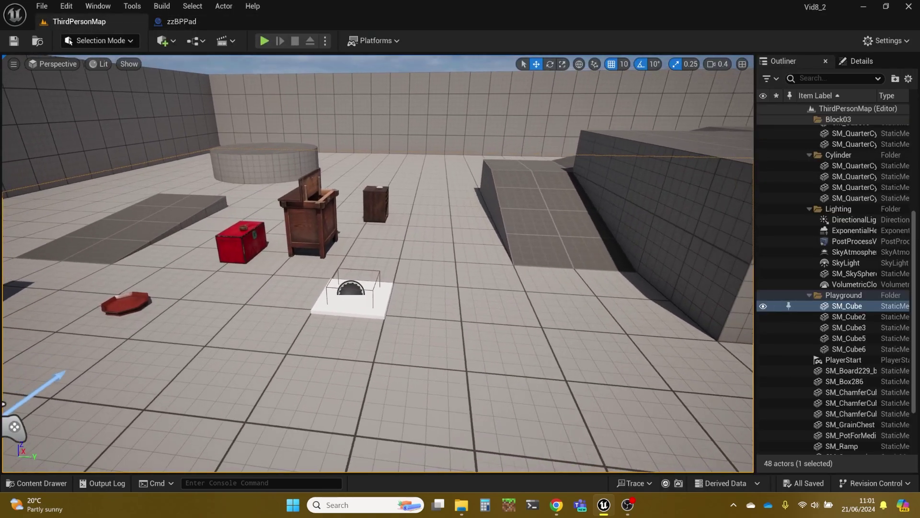
key("s")
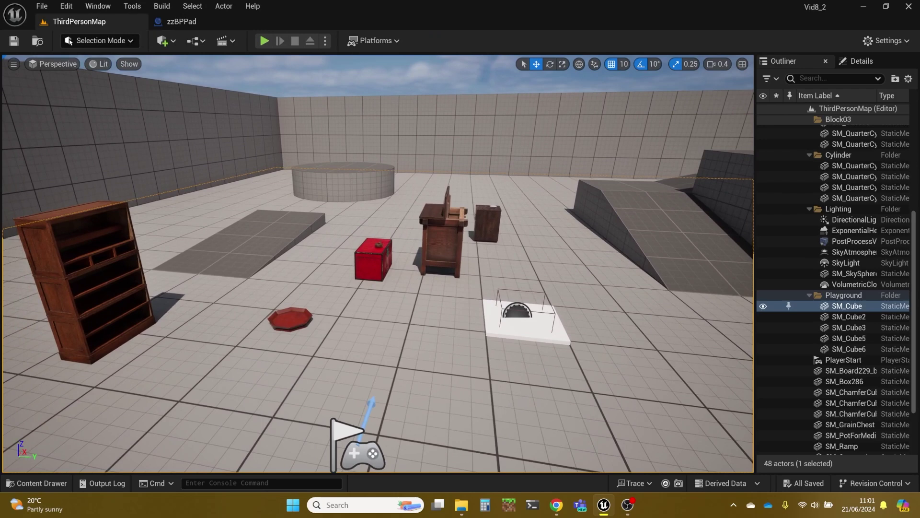
key("a")
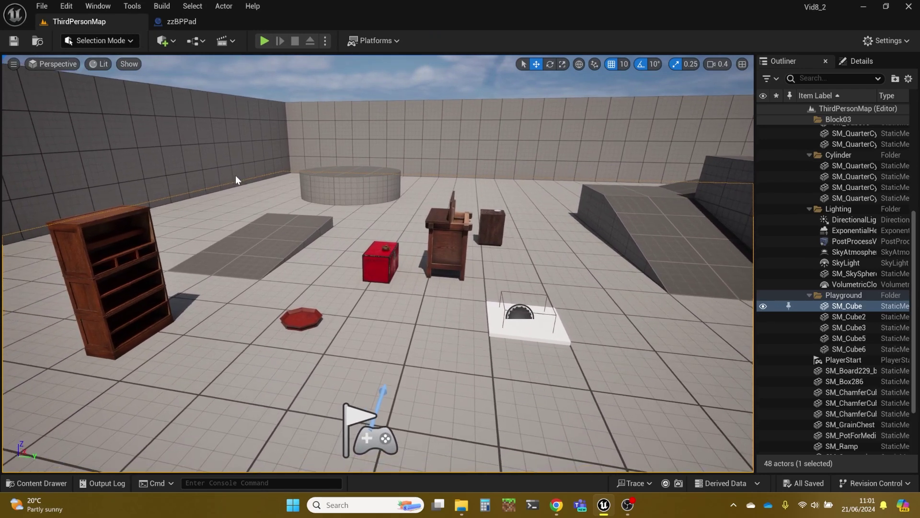
key("alt+Tab")
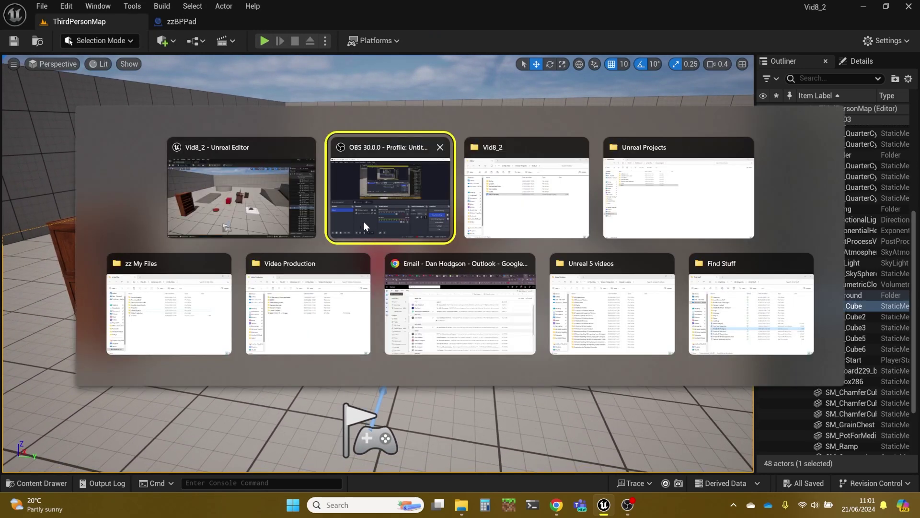
Check the Vid8_2 folder's properties (2.48 GB, 949 files), then return to Unreal
left_click(655, 213)
right_click(155, 173)
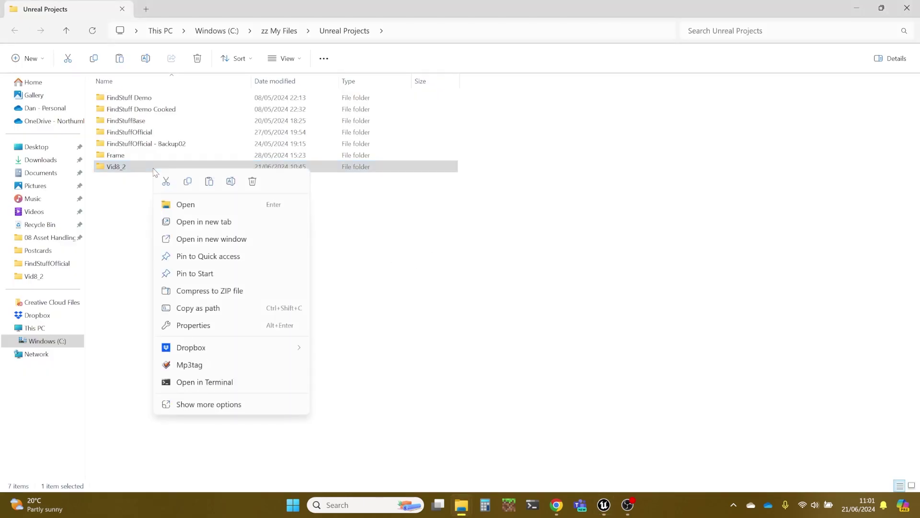
left_click(194, 325)
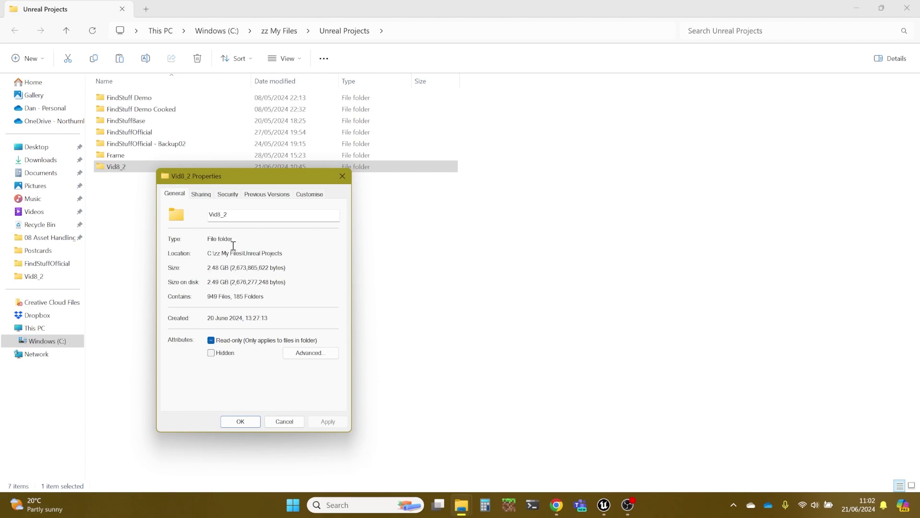
left_click(340, 178)
key("alt+Tab")
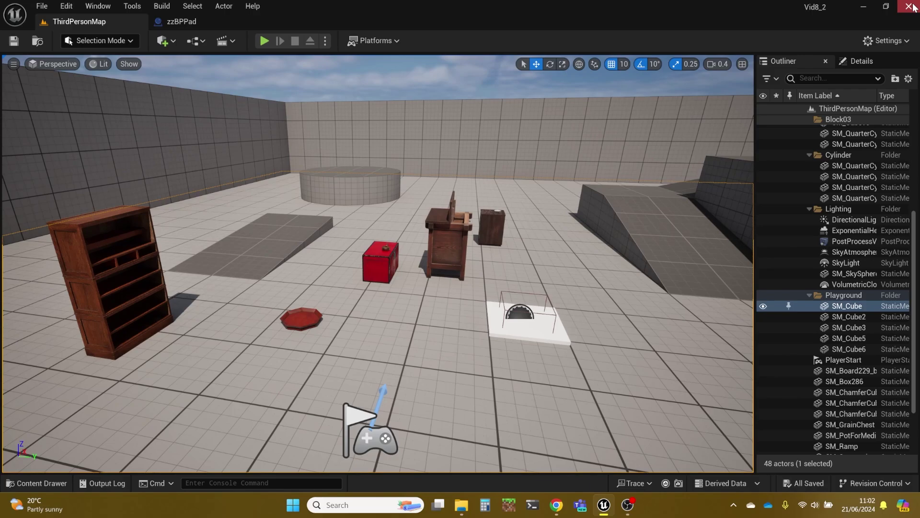
Close Unreal Editor and duplicate the Vid8_2 folder as Vid8_2 - Copy
left_click(909, 6)
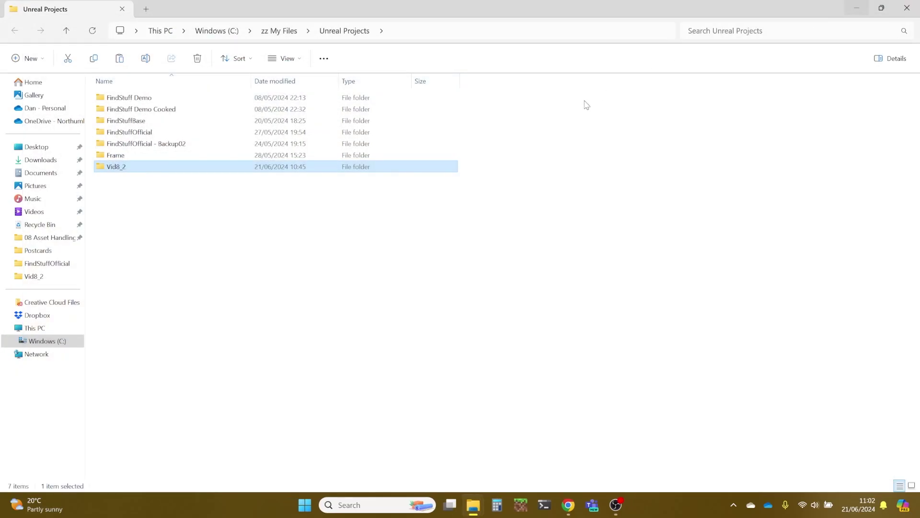
left_click(140, 206)
left_click(128, 167)
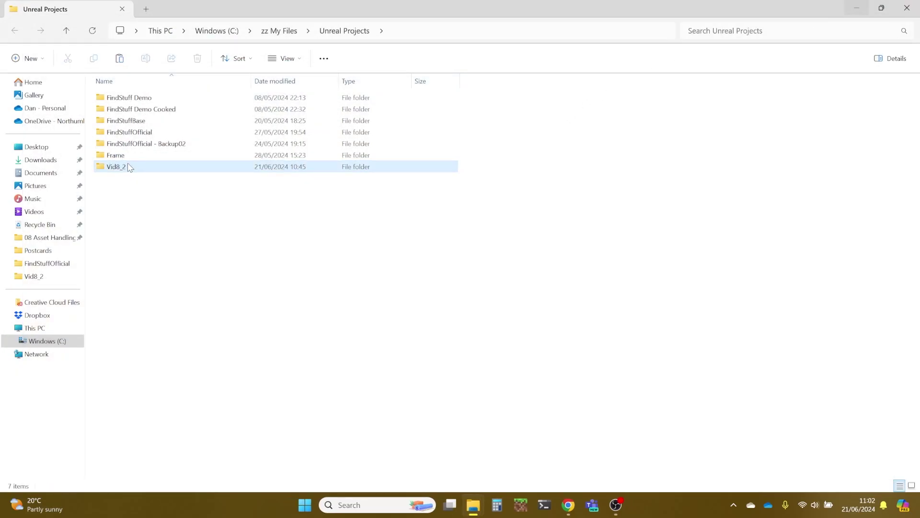
left_click(158, 200)
key("ctrl+v")
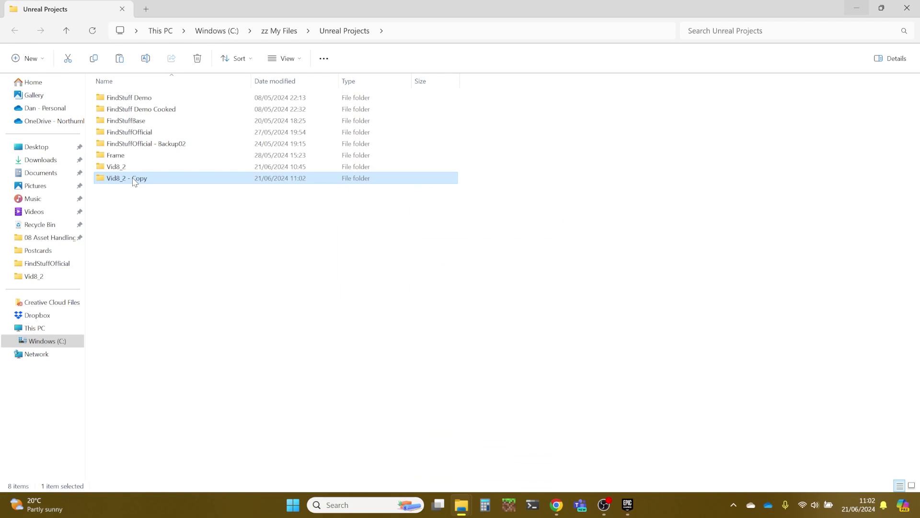
Launch Vid8_2.uproject from the Vid8_2 - Copy folder
double_click(135, 182, "ctrl")
left_click(305, 202)
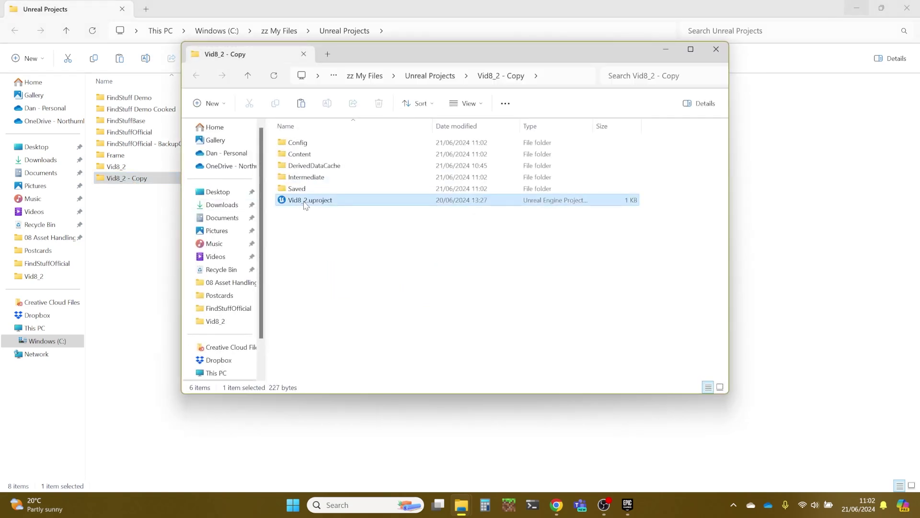
double_click(305, 202)
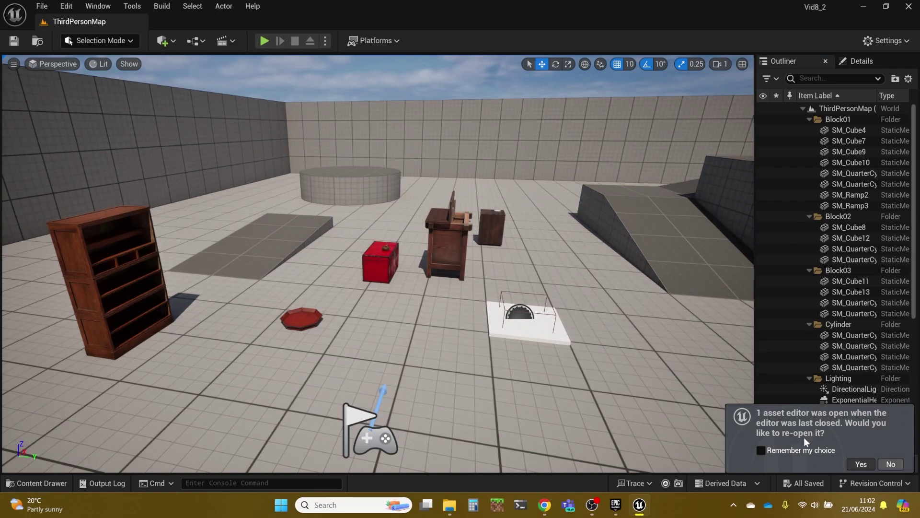
Decline reopening the asset editor and reposition the viewport camera
left_click(891, 464)
right_click_drag(379, 264, 343, 263)
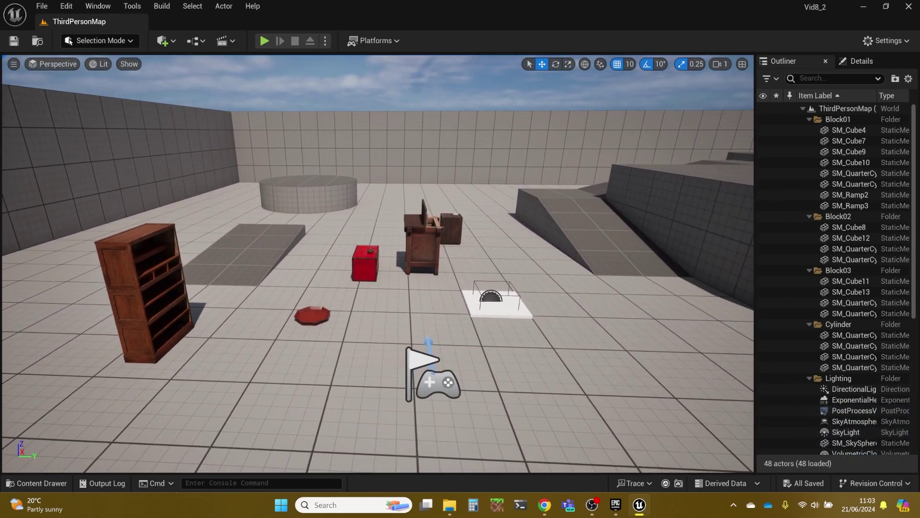
Inspect the levels in UnhyeongungCollection's Map folder, then return to Content
left_click(33, 482)
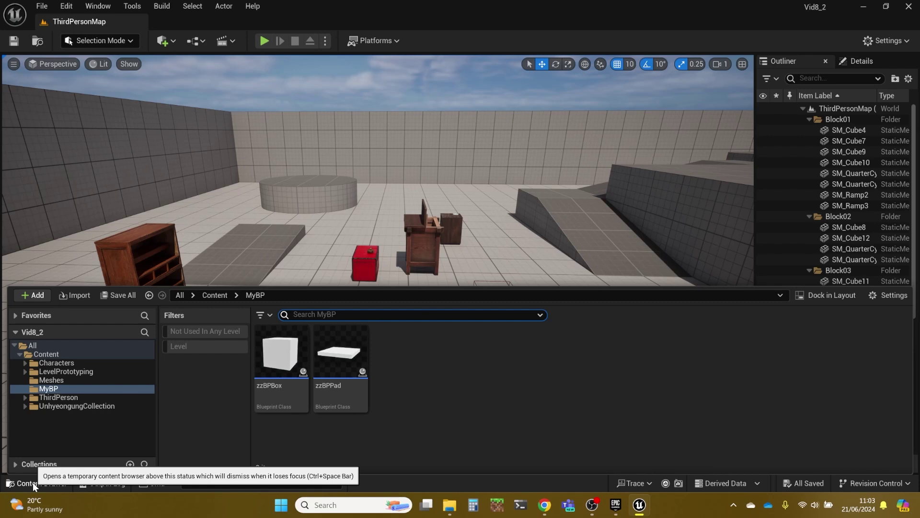
left_click(214, 295)
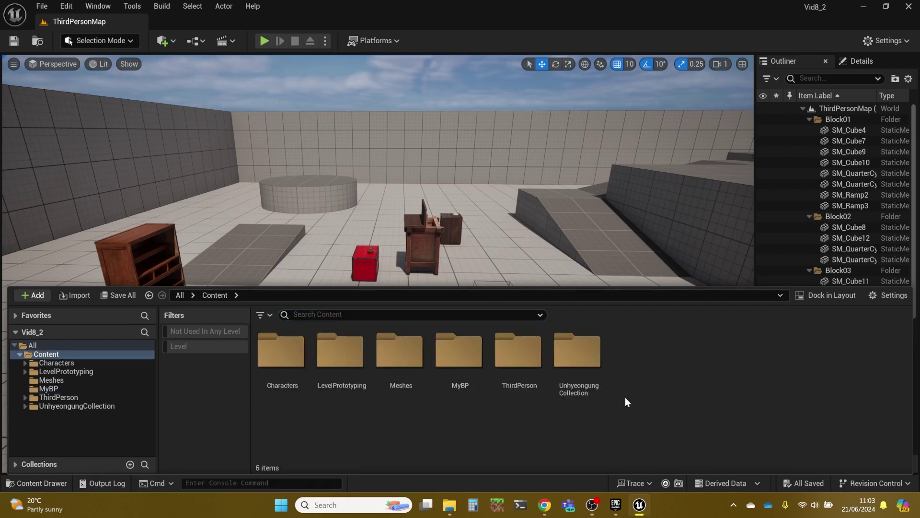
double_click(579, 354)
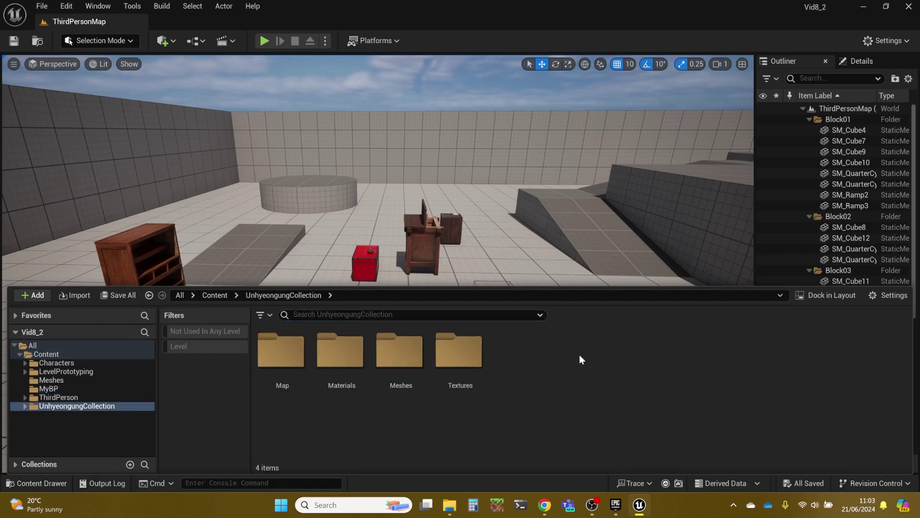
double_click(281, 351)
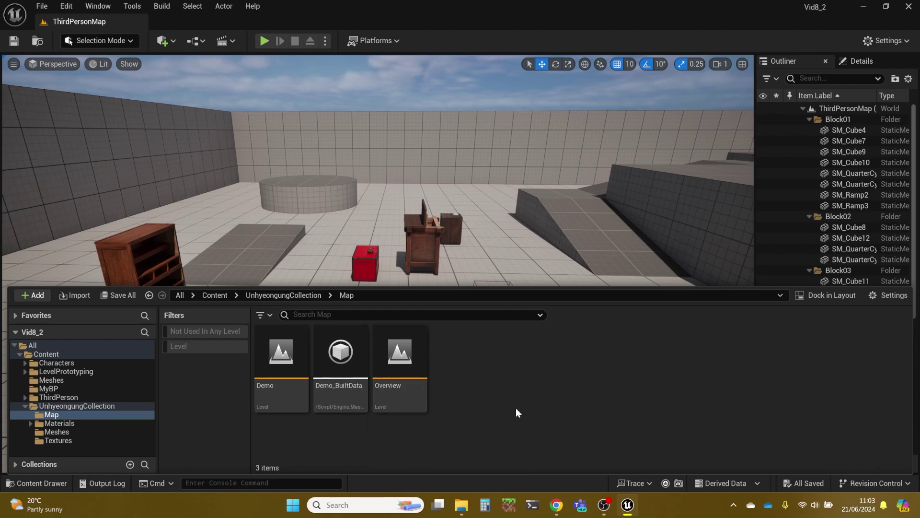
left_click(224, 295)
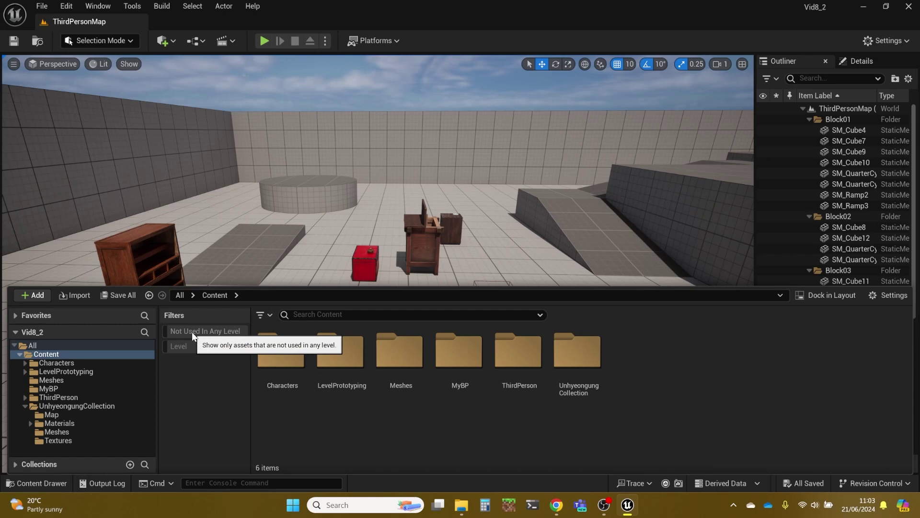
Filter the Content view to show only Level assets
left_click(267, 315)
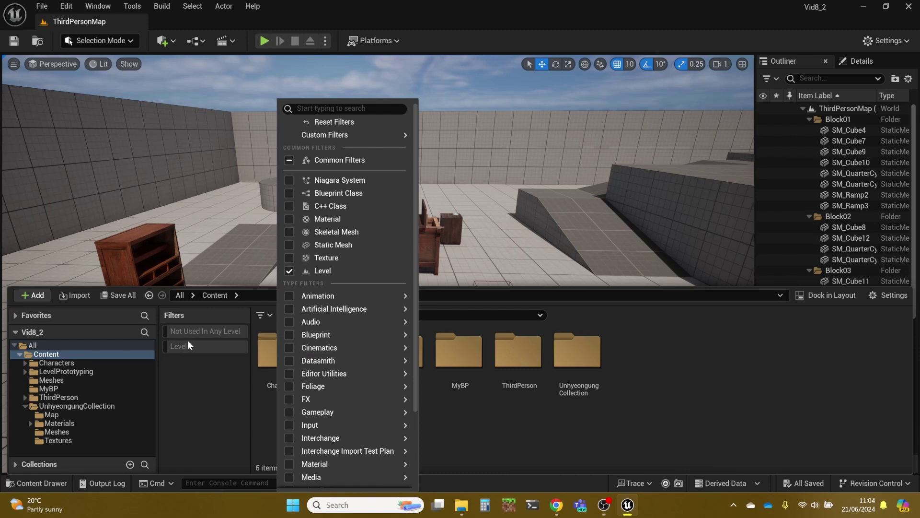
mouse_move(382, 347)
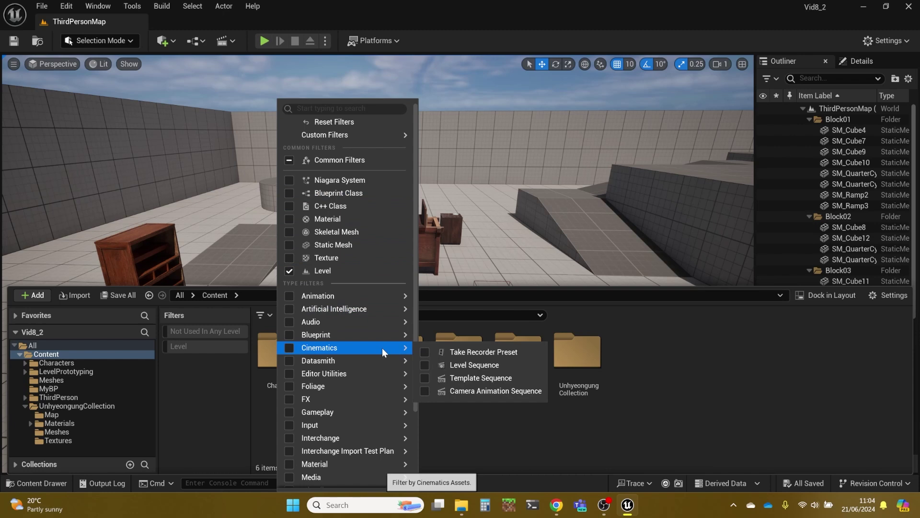
scroll(382, 348, "down", 6)
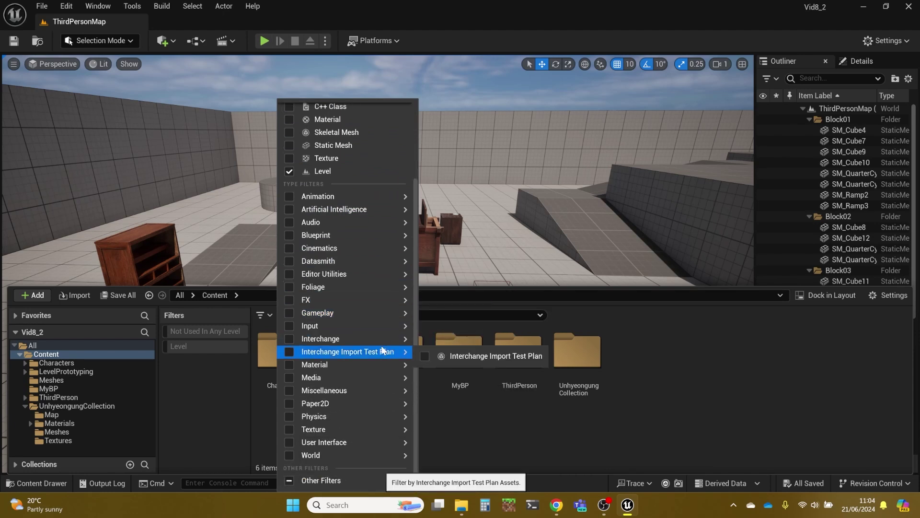
mouse_move(378, 453)
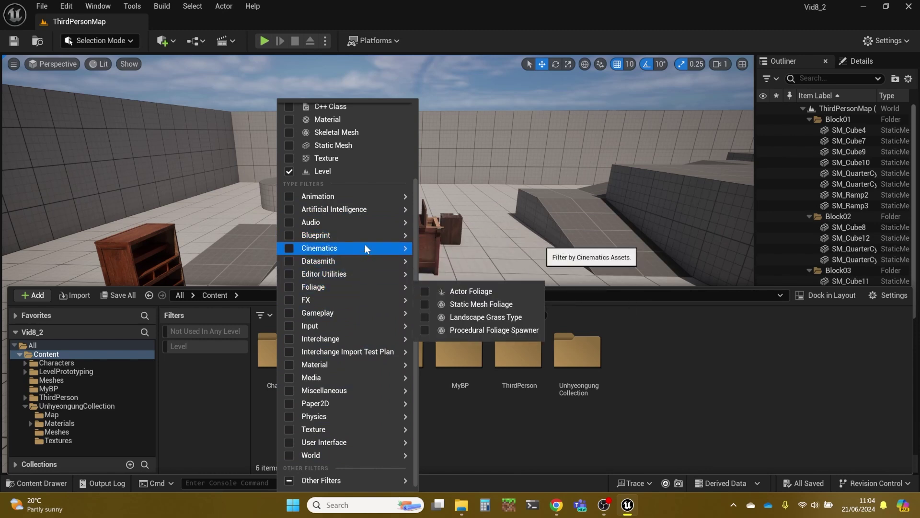
mouse_move(373, 238)
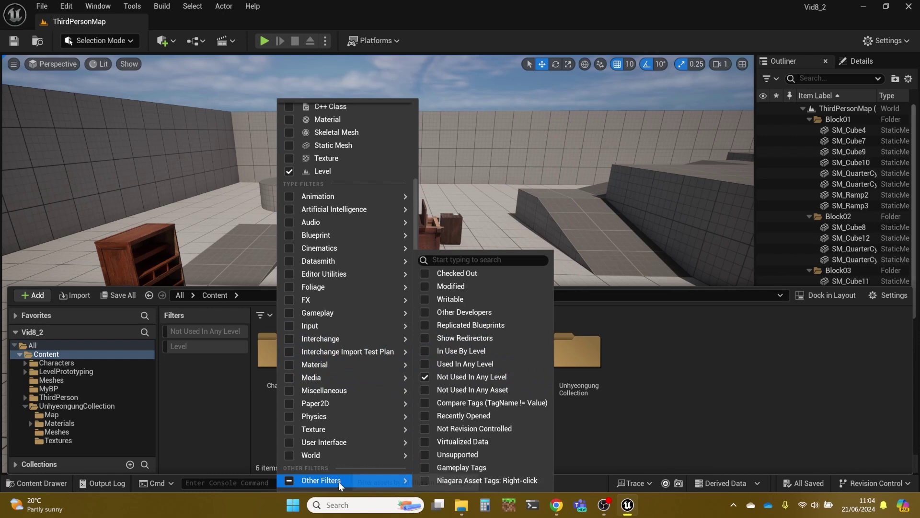
mouse_move(338, 481)
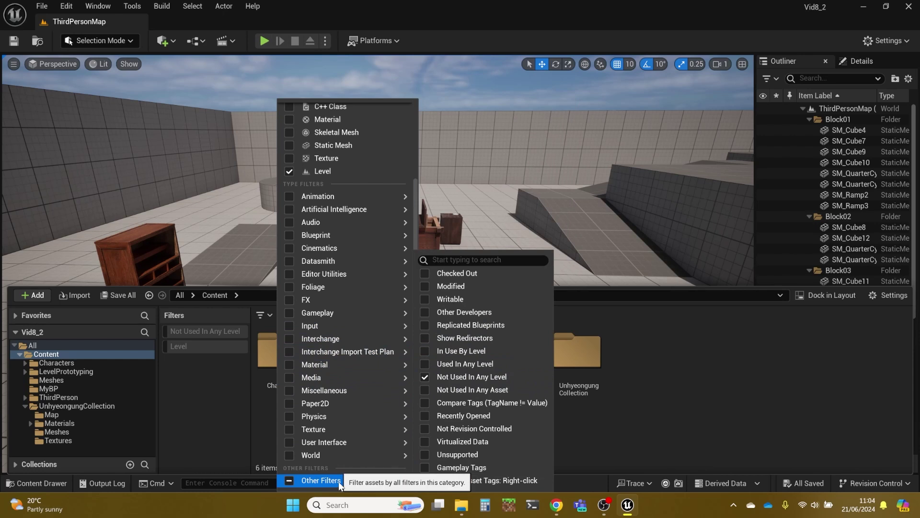
left_click(188, 393)
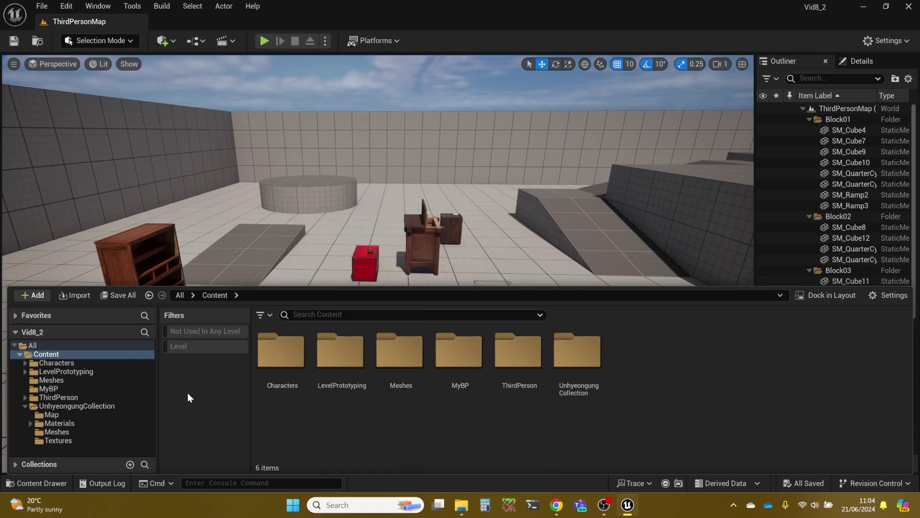
left_click(180, 347)
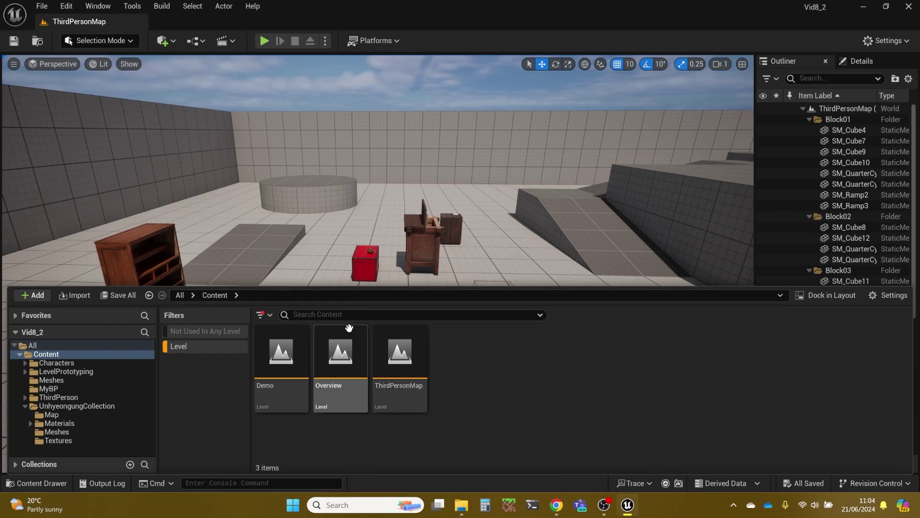
Delete the Overview and Demo levels, confirming in the Delete Assets dialog
left_click(338, 355)
left_click(294, 365, "ctrl")
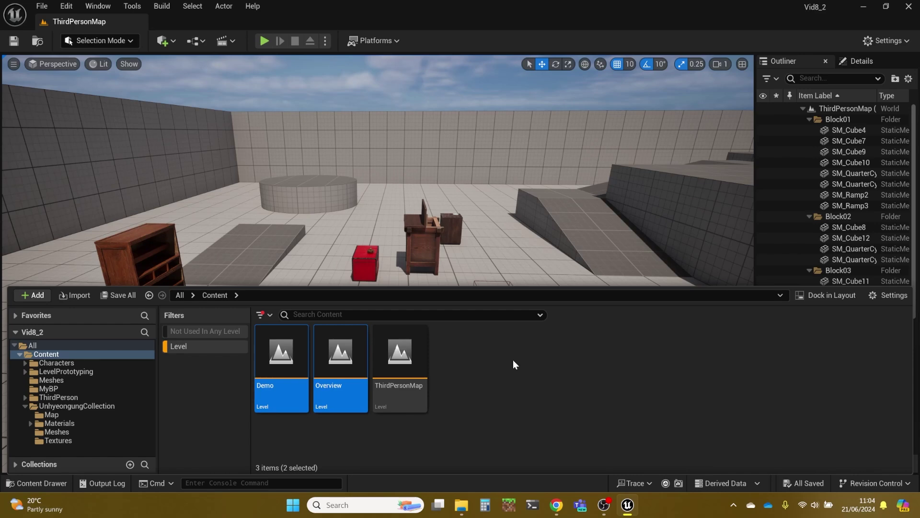
key("Delete")
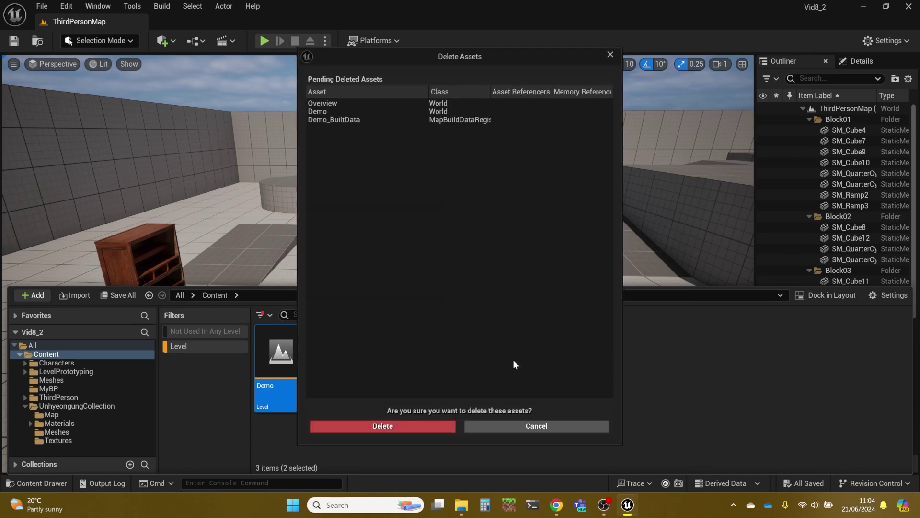
left_click(431, 426)
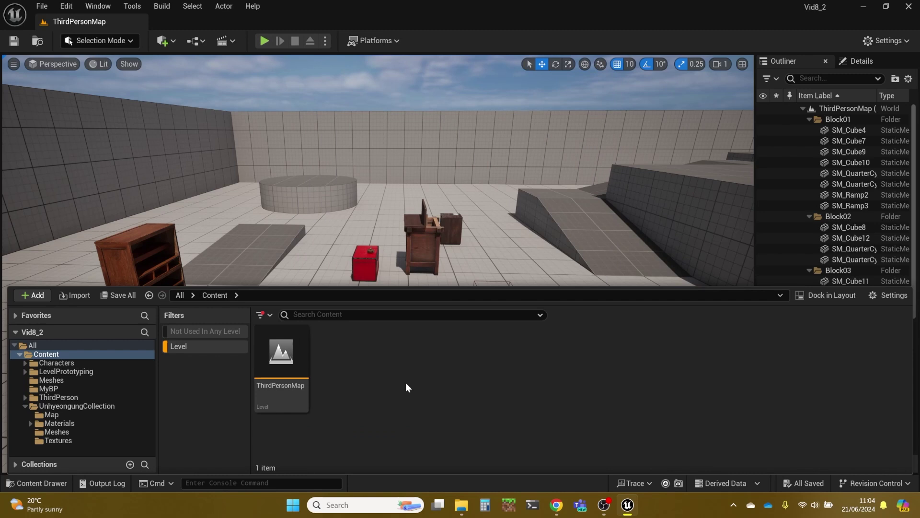
Clear the Level filter and update redirector references across the Content folder
left_click(172, 344)
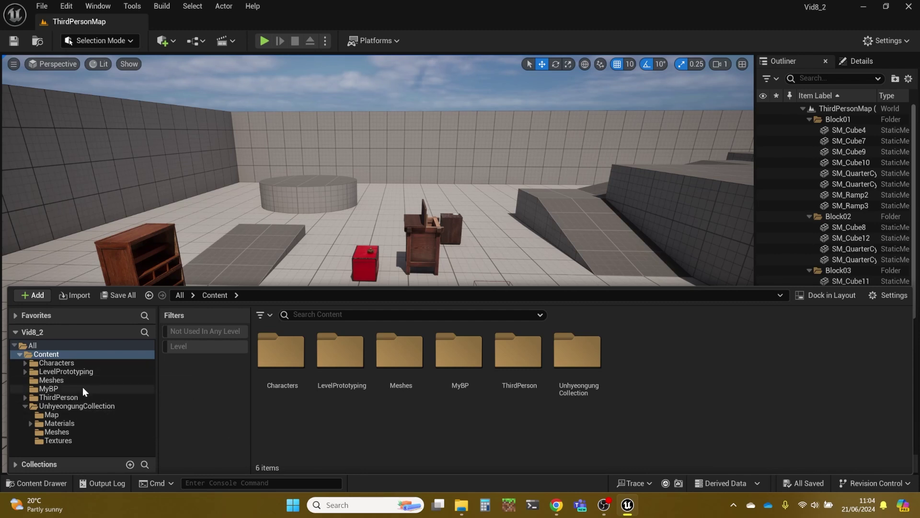
right_click(73, 353)
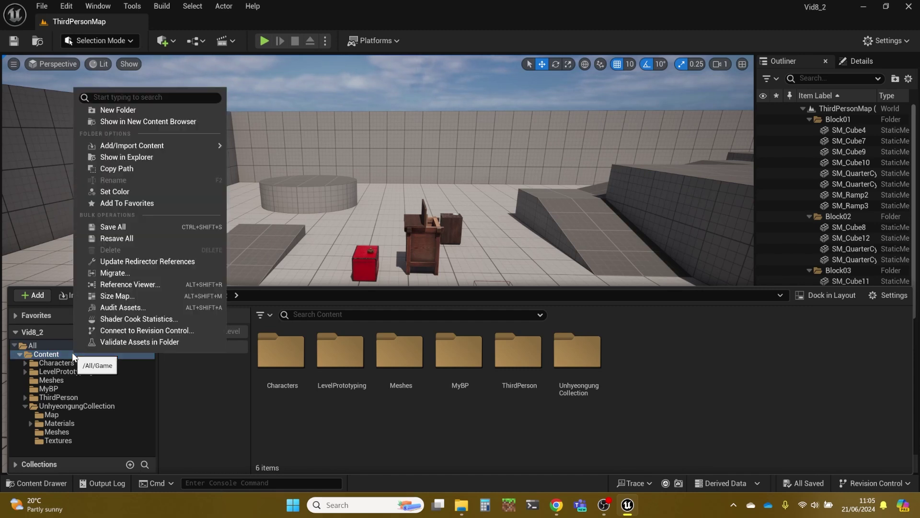
left_click(169, 261)
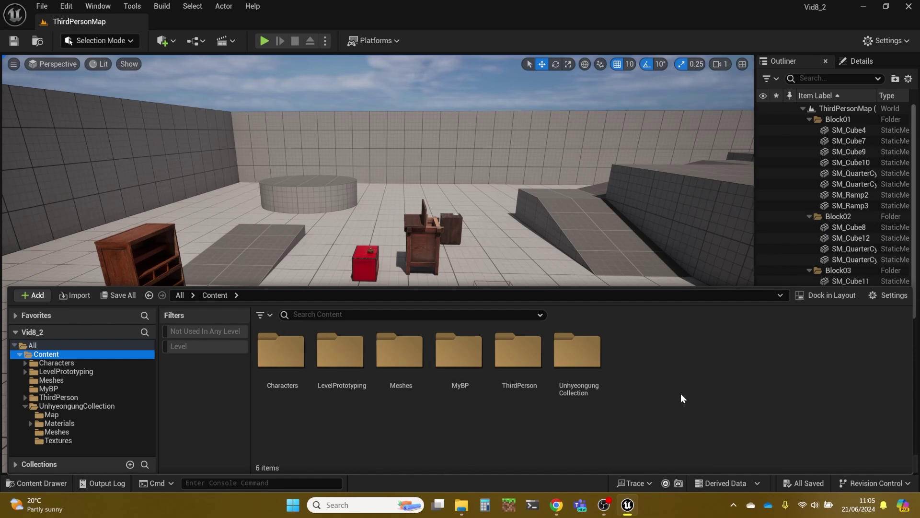
left_click_drag(516, 260, 556, 230)
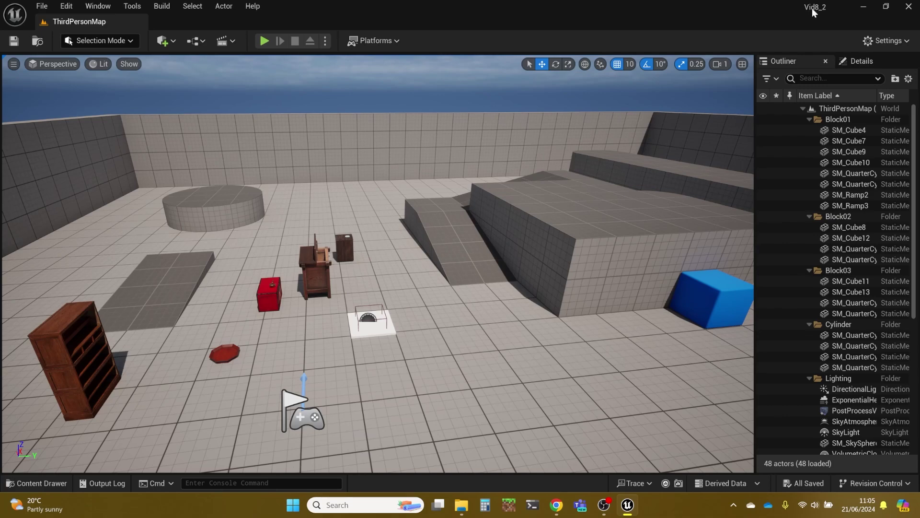
Close the editor and reopen Vid8_2.uproject from the Vid8_2 - Copy folder
left_click(909, 7)
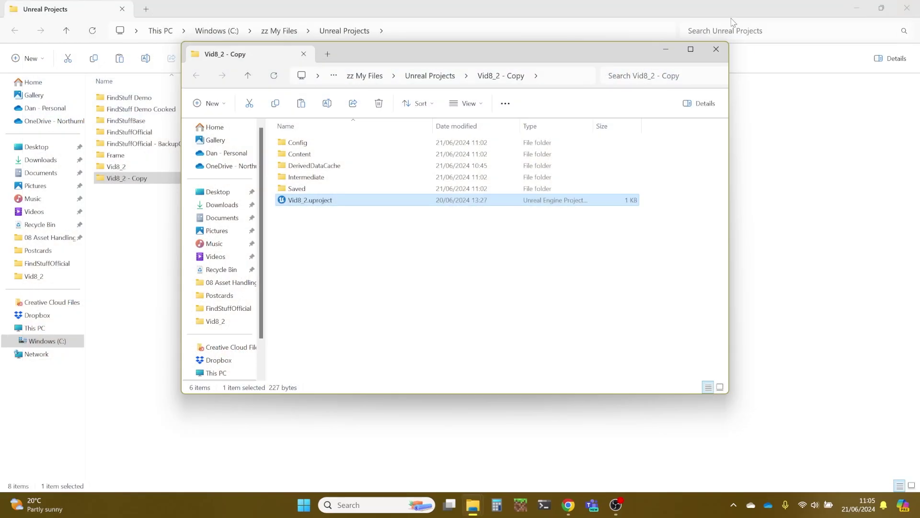
double_click(330, 201)
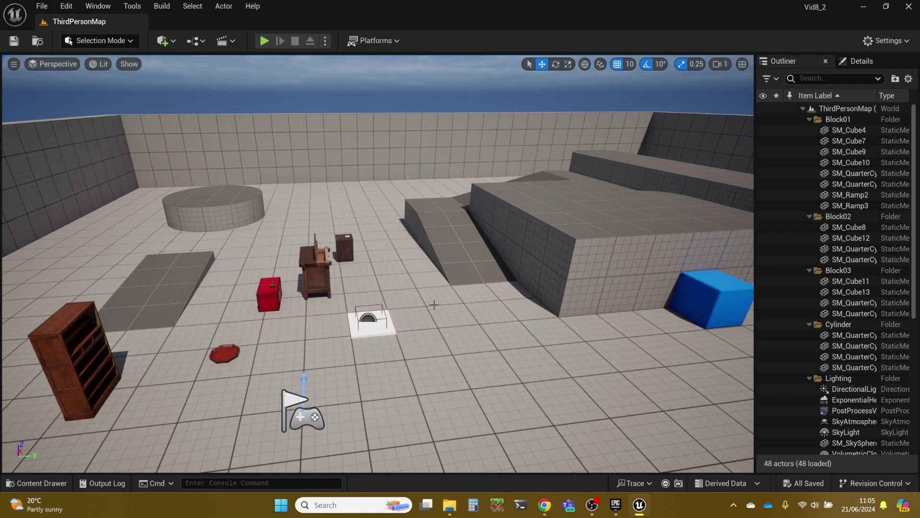
right_click_drag(534, 314, 503, 322)
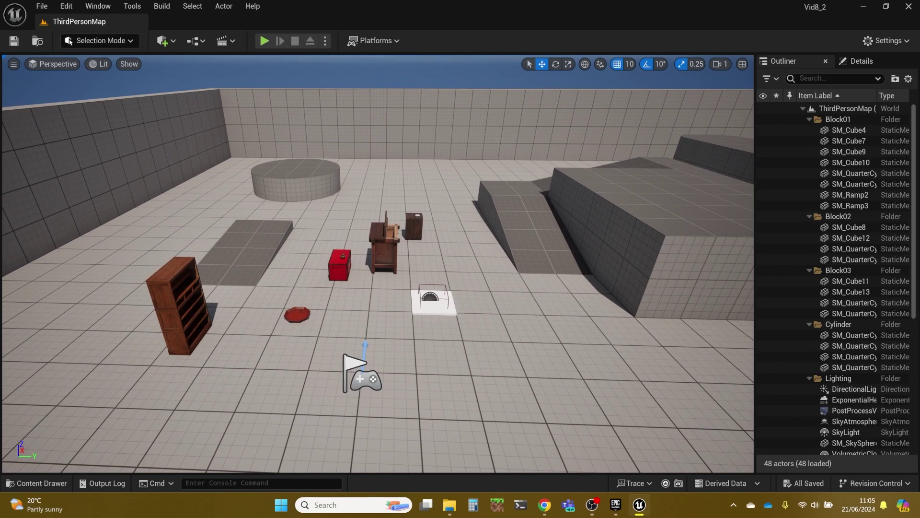
Open the Content Drawer on the six Content folders and browse the asset filter list
right_click_drag(540, 303, 540, 304)
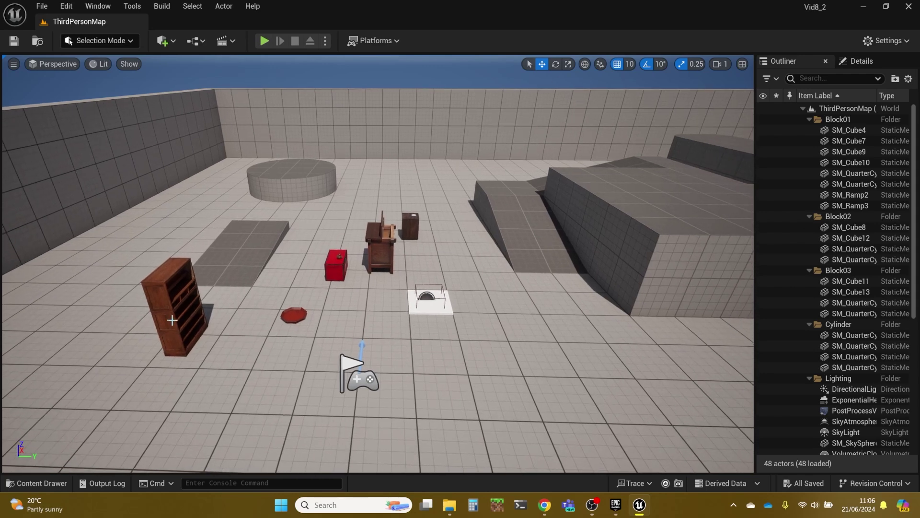
left_click(36, 483)
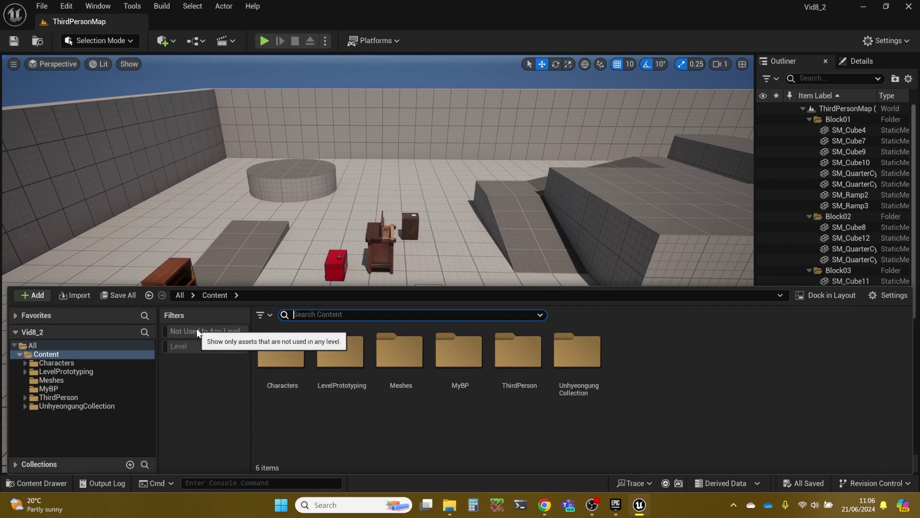
left_click(270, 316)
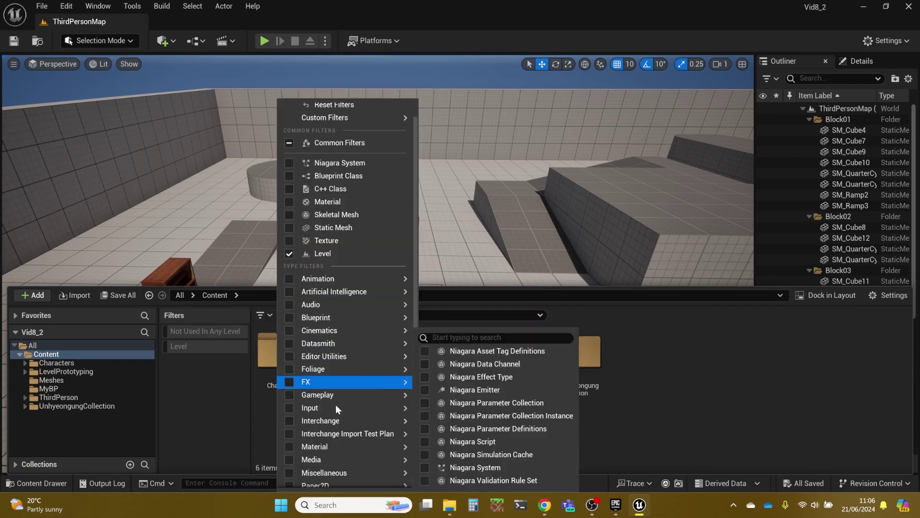
scroll(344, 410, "down", 3)
mouse_move(342, 477)
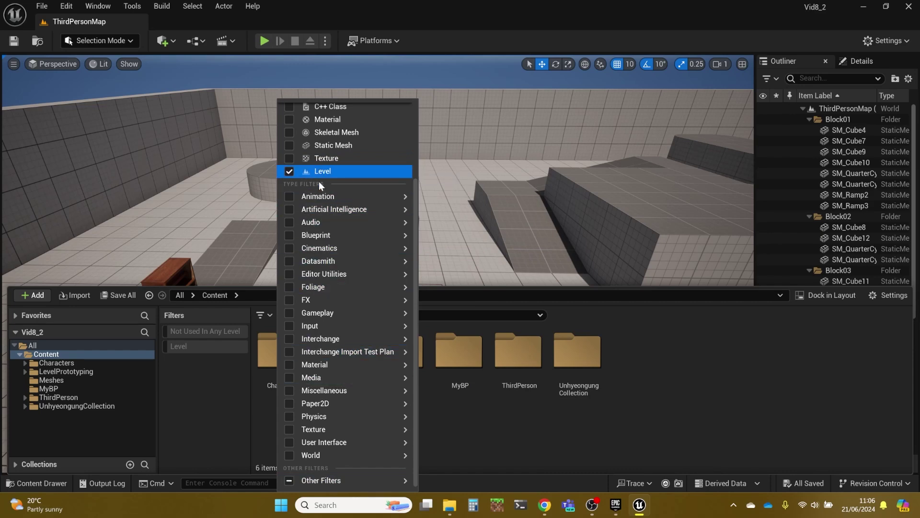
left_click(208, 407)
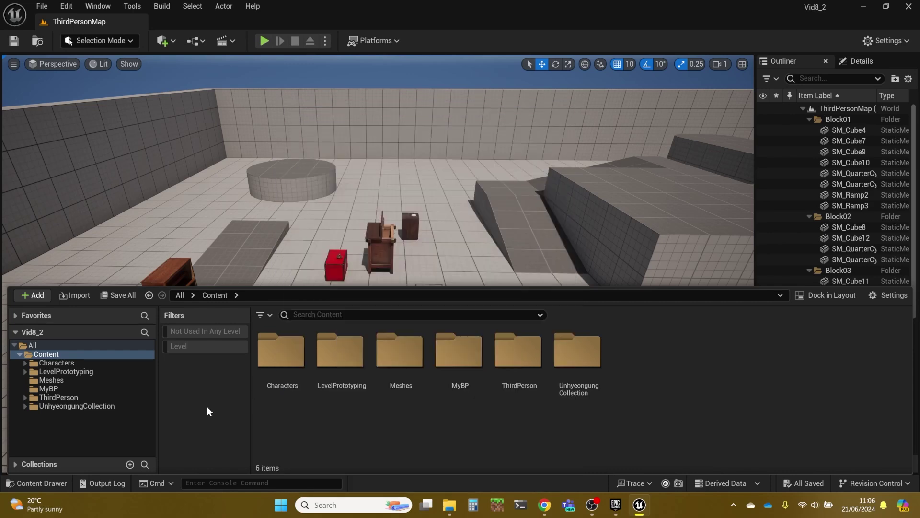
Apply the Not Used In Any Level filter and scroll through its 629 assets
left_click(186, 333)
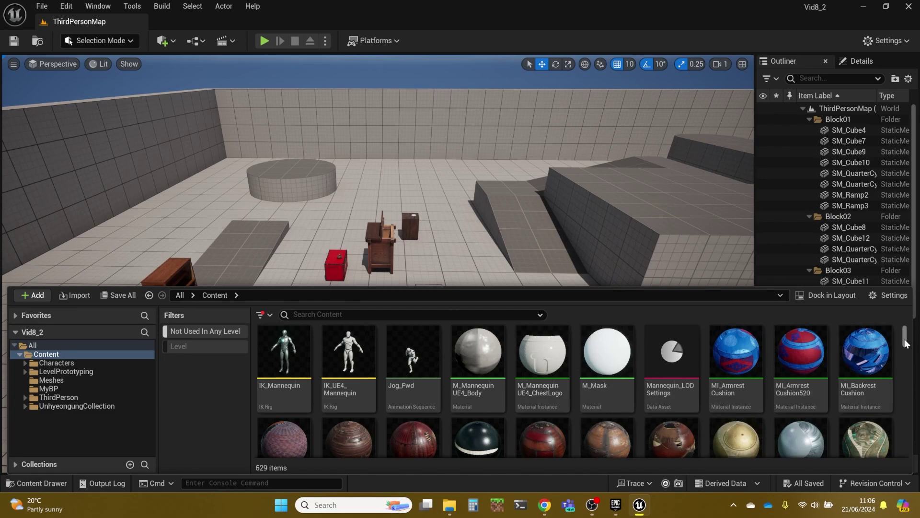
left_click_drag(904, 339, 907, 465)
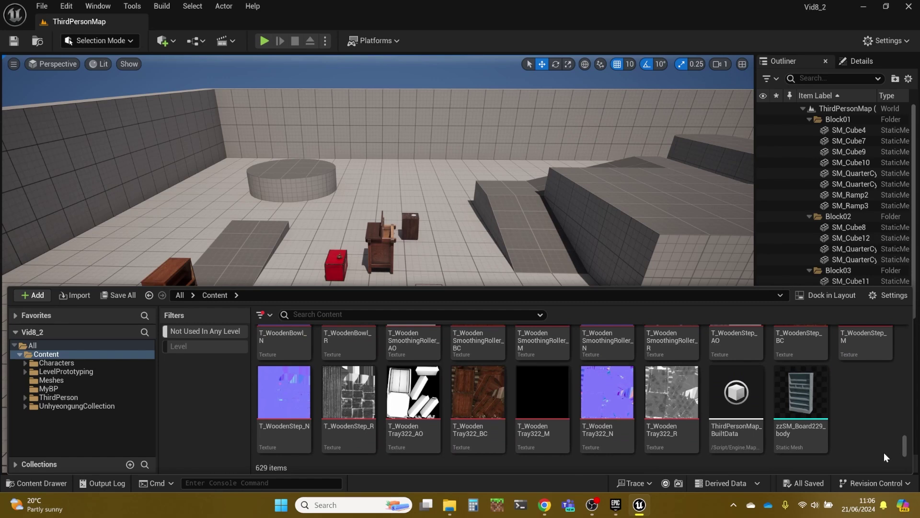
mouse_move(801, 387)
mouse_move(907, 448)
left_mouse_down()
mouse_move(914, 333)
mouse_move(907, 451)
left_mouse_up()
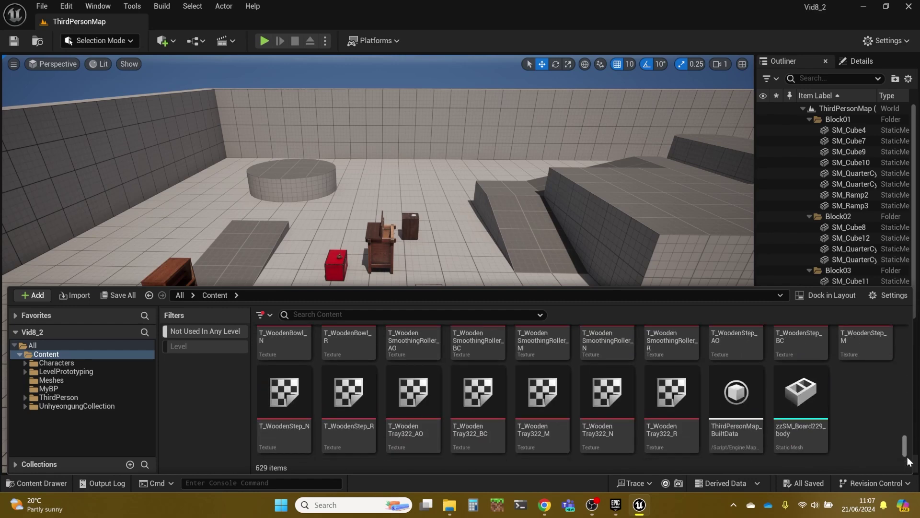
left_click(417, 207)
scroll(416, 207, "up", 2)
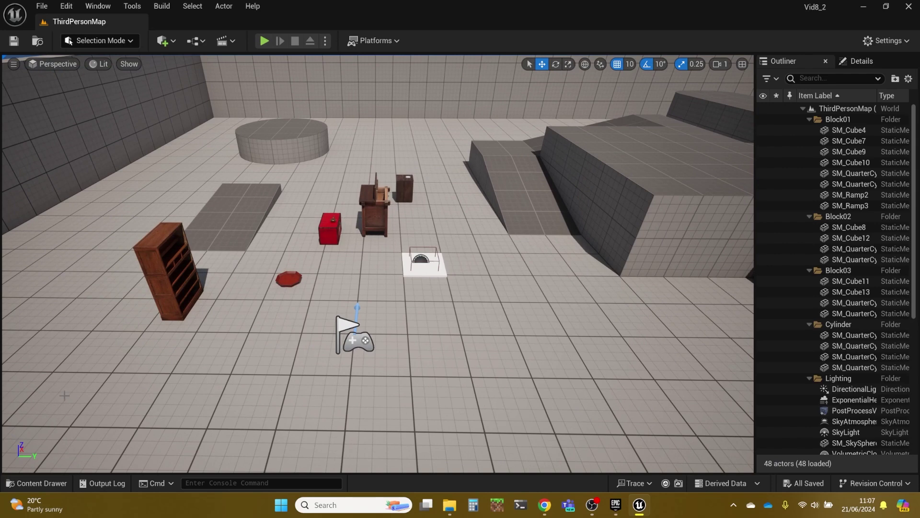
Reopen the Content Drawer showing the 629 assets not used in any level
left_click(38, 485)
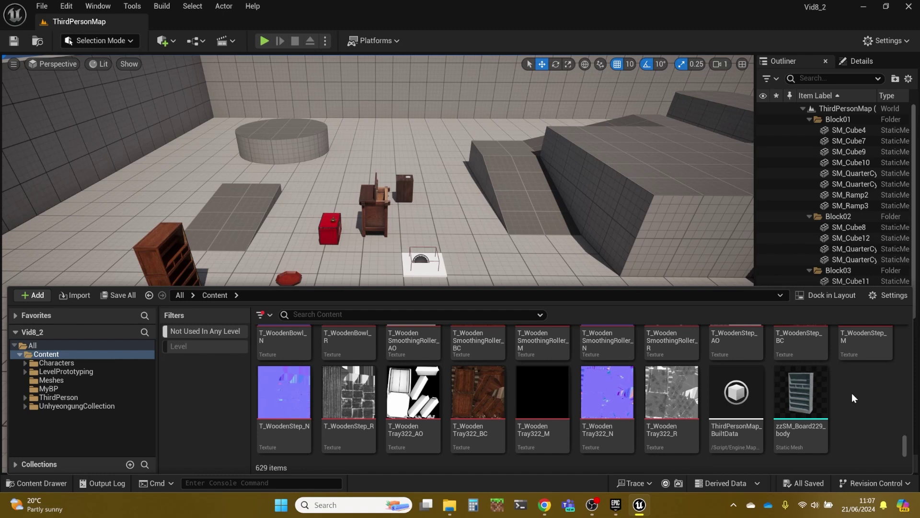
Select all 629 unused assets and force-delete them, leaving 0 items in the view
key("ctrl+a")
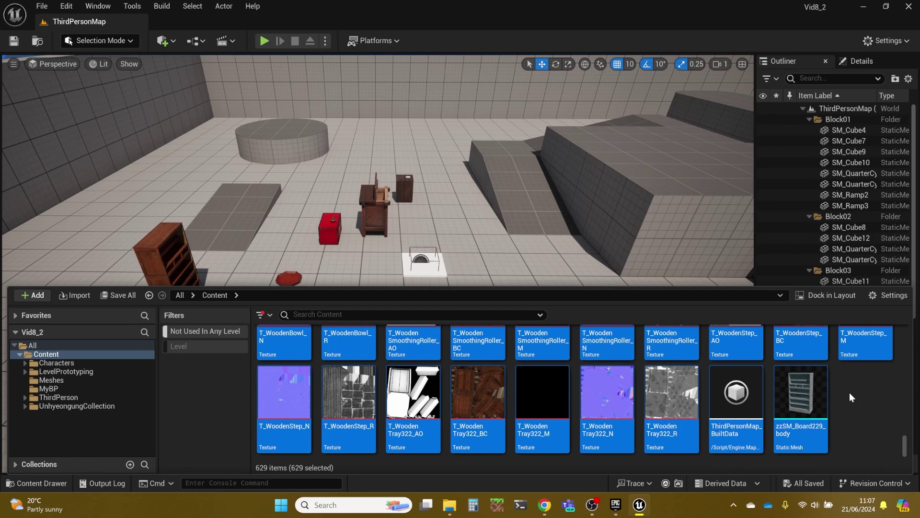
key("Delete")
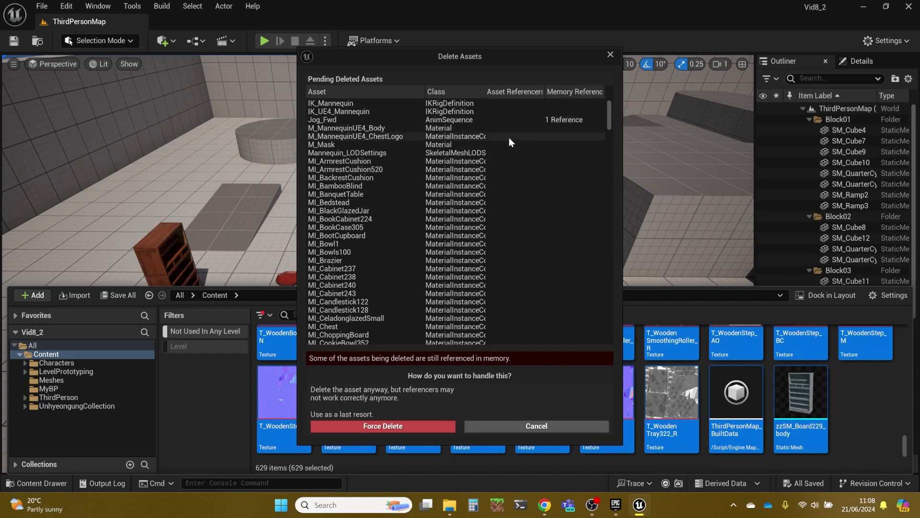
scroll(496, 283, "down", 3)
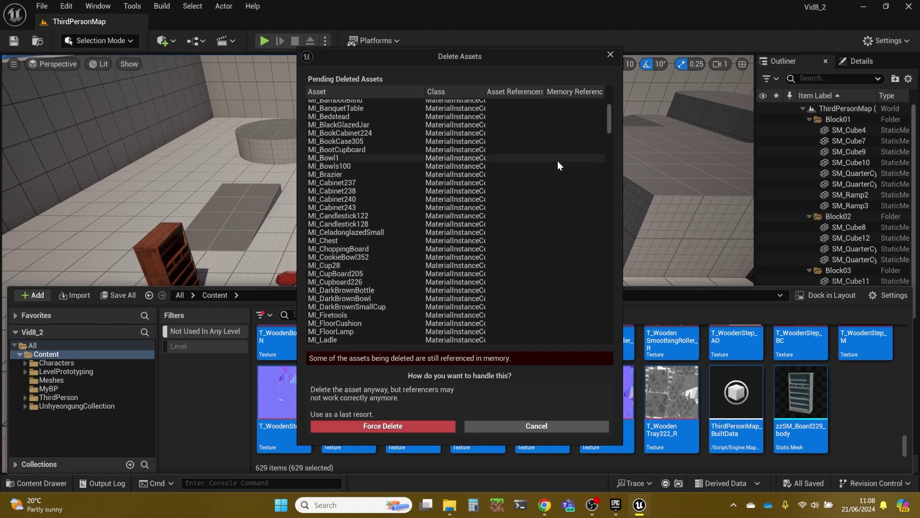
left_click_drag(608, 116, 610, 355)
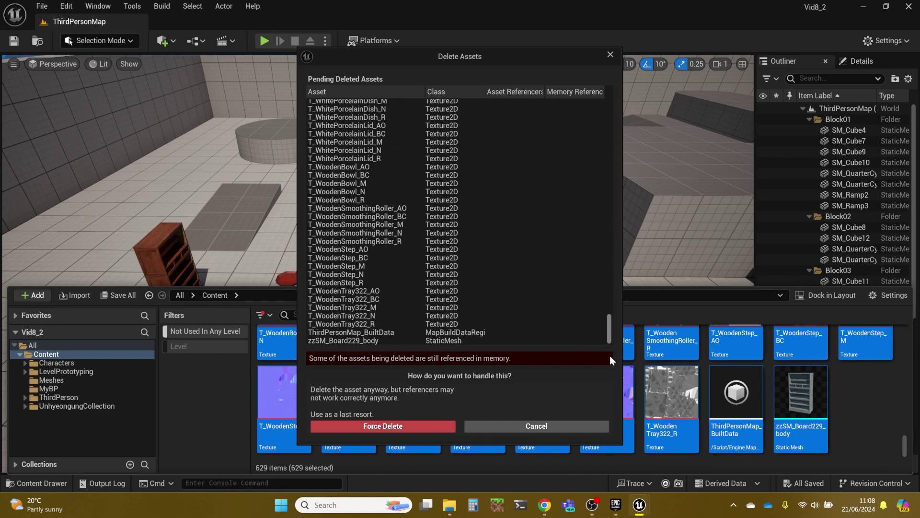
left_click(385, 426)
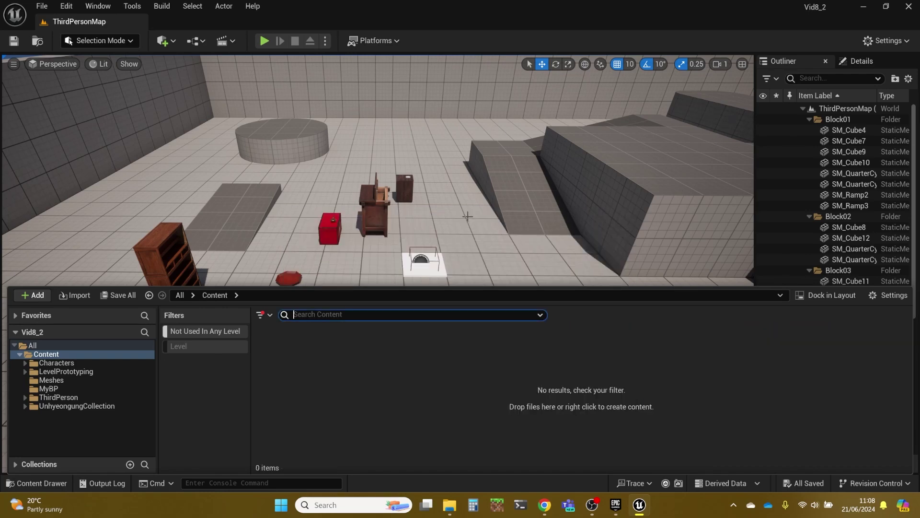
Play-test the level: walk to the props, step on the plate to spawn a cube, then stop
mouse_move(467, 217)
left_mouse_down()
mouse_move(467, 185)
mouse_move(468, 211)
left_mouse_up()
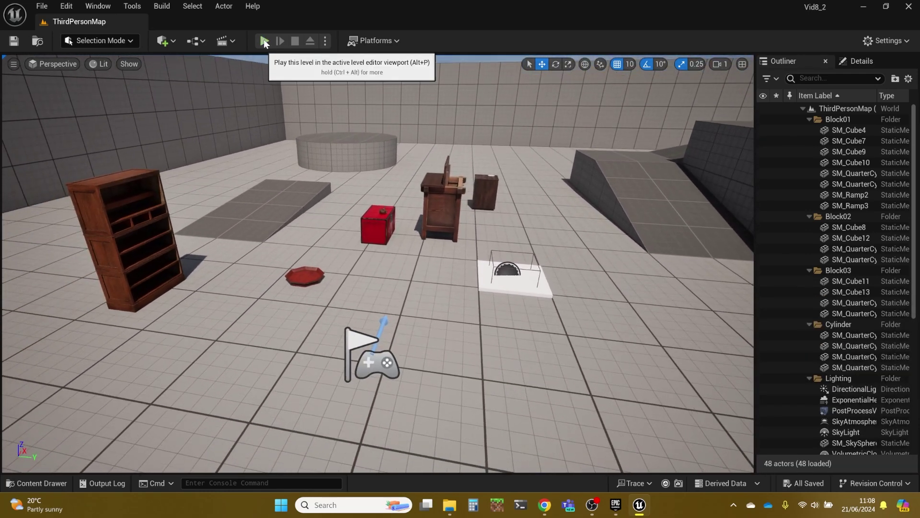
left_click(264, 41)
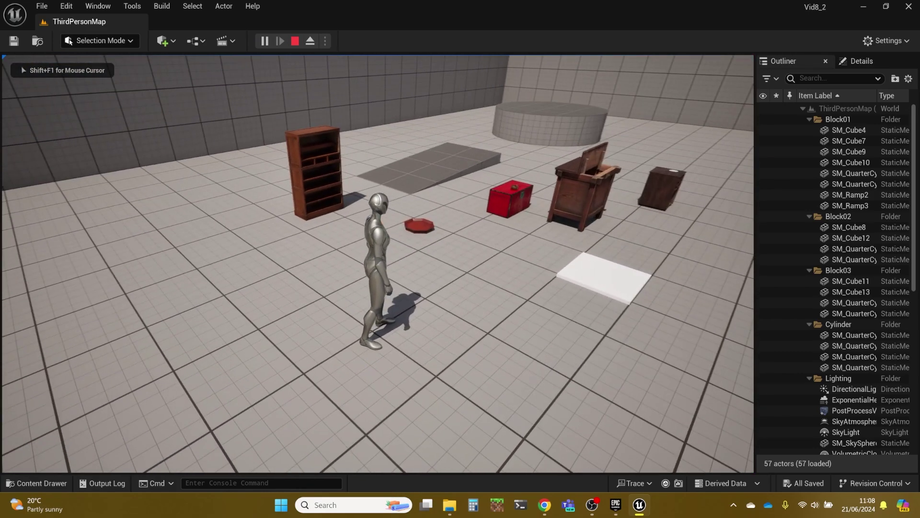
key("w")
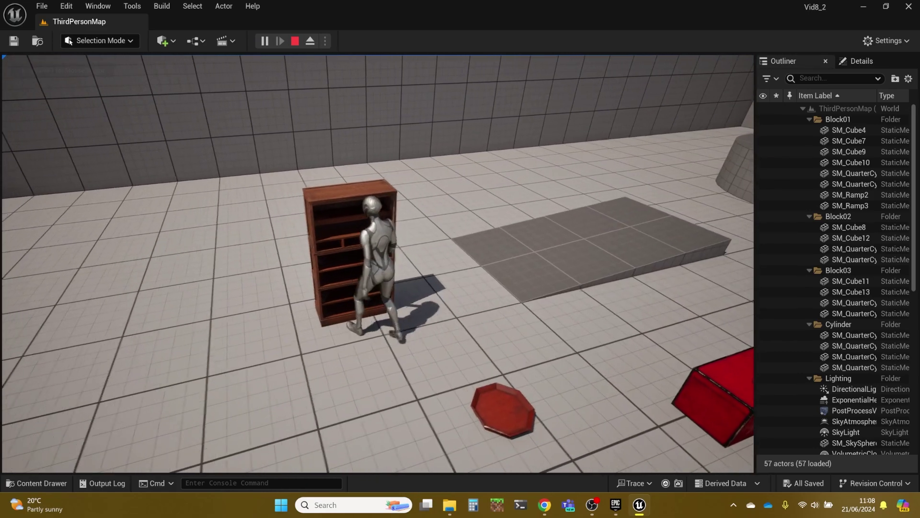
key("s")
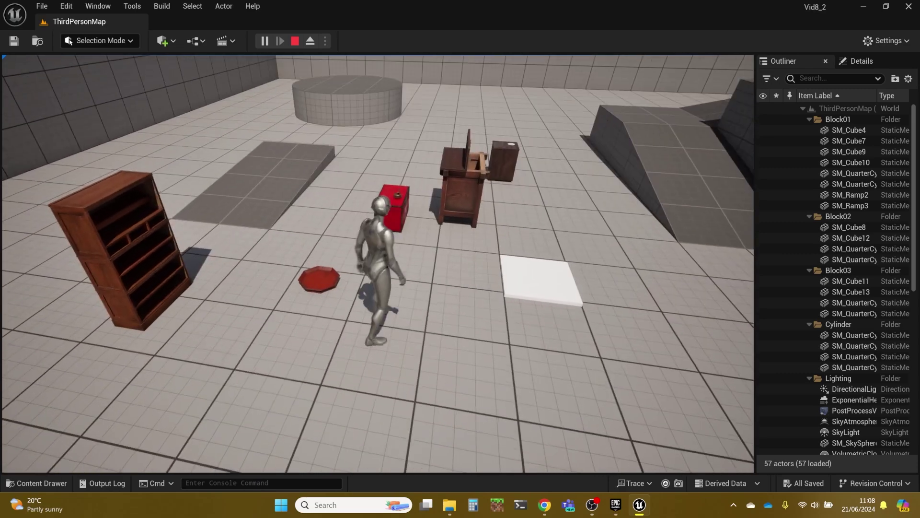
key("w")
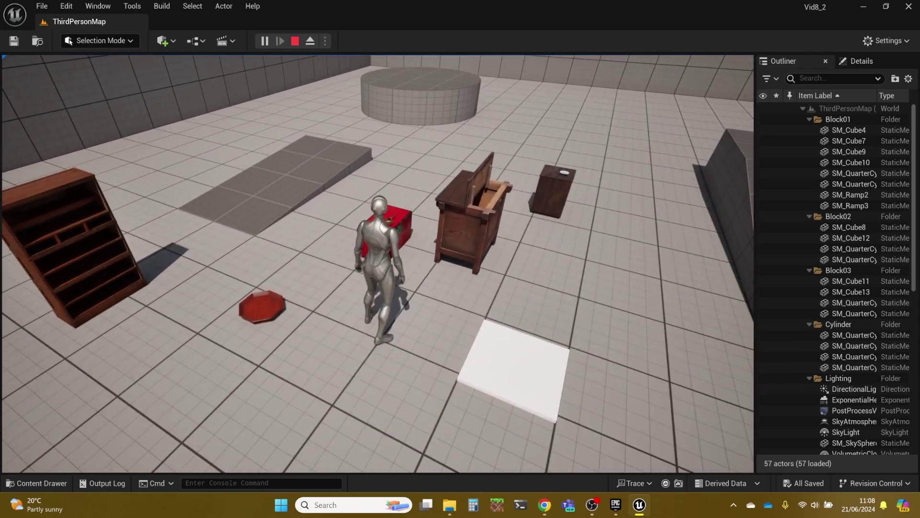
key("s")
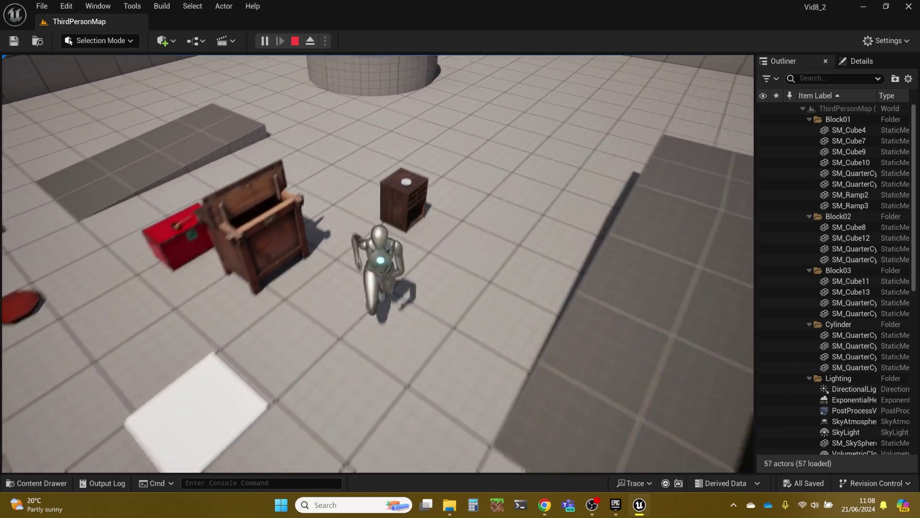
key("w")
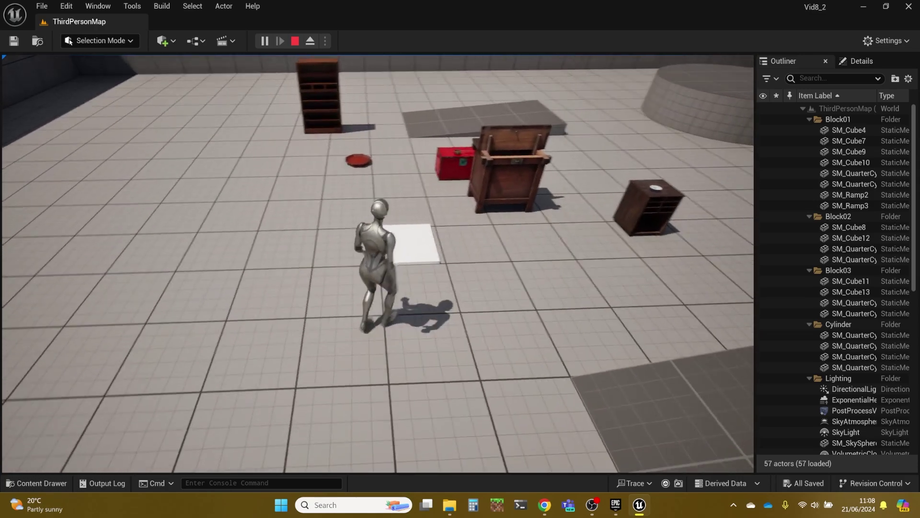
key("w")
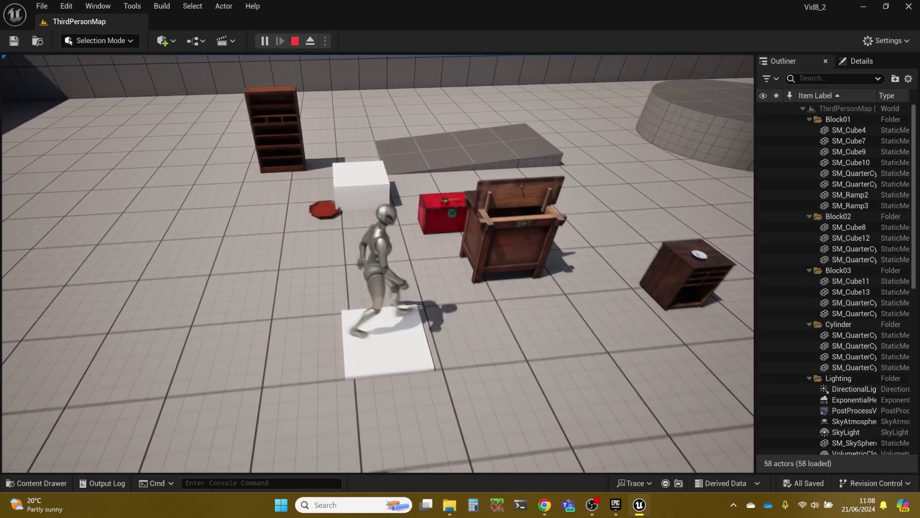
key("w")
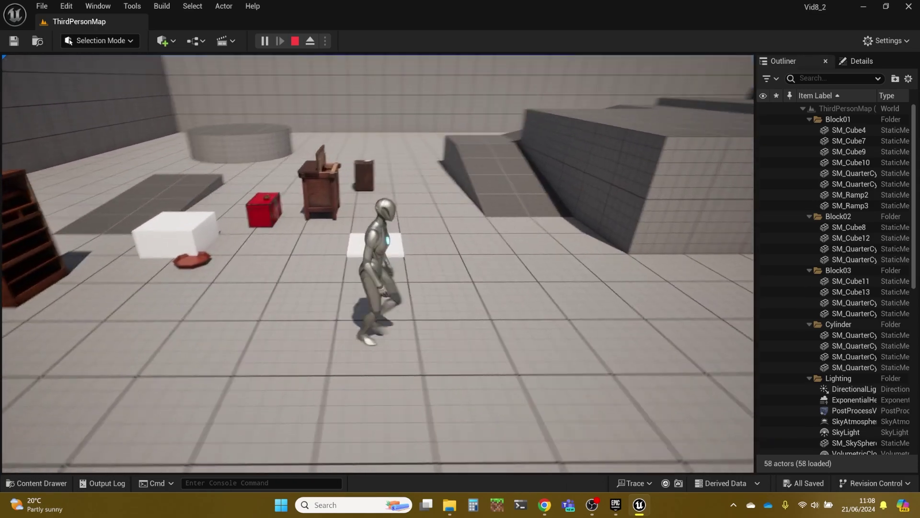
key("a")
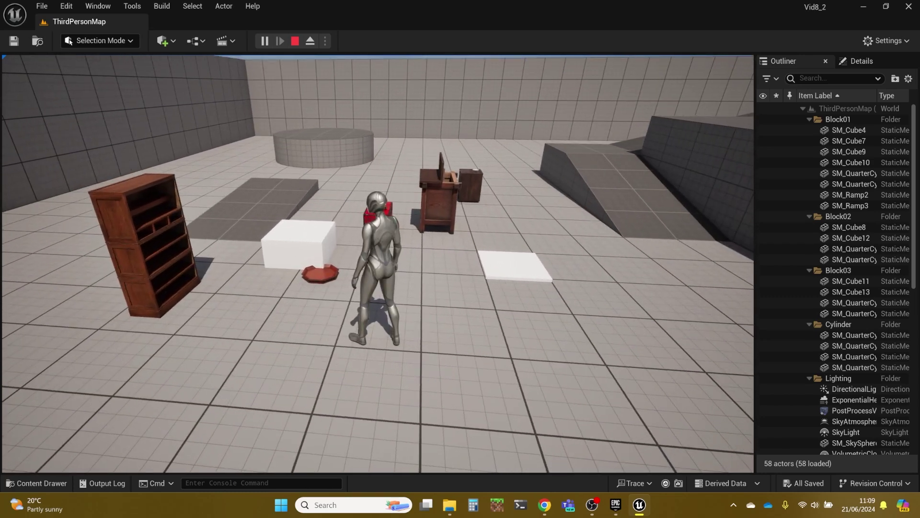
key("Escape")
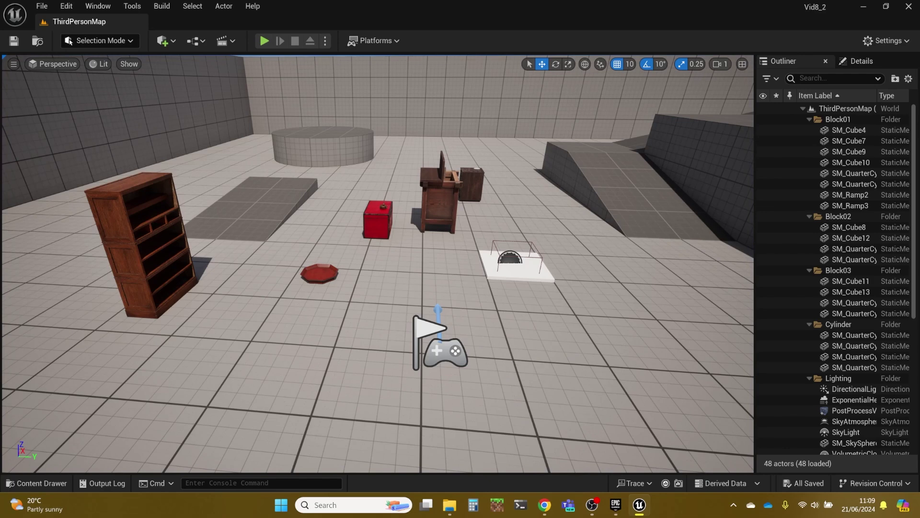
Close Unreal Editor and return to the Unreal Projects folder listing
left_click(908, 9)
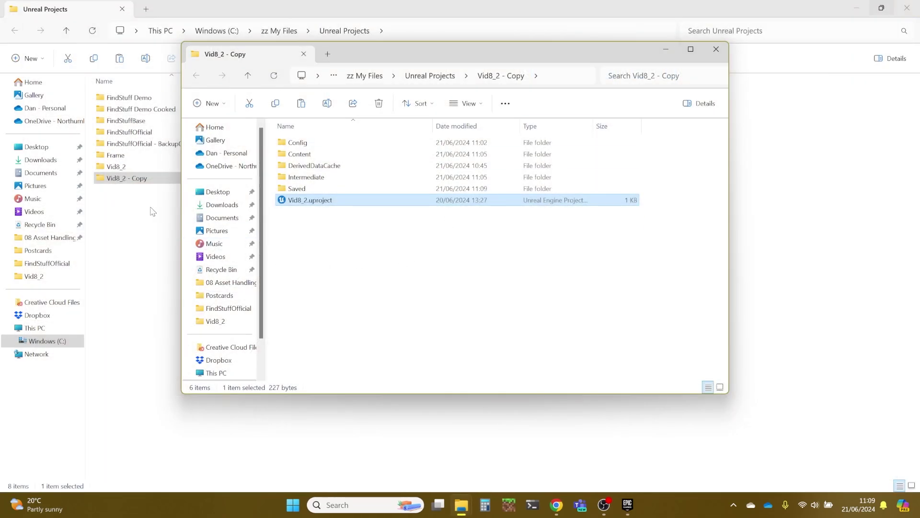
left_click(149, 206)
left_click(125, 167)
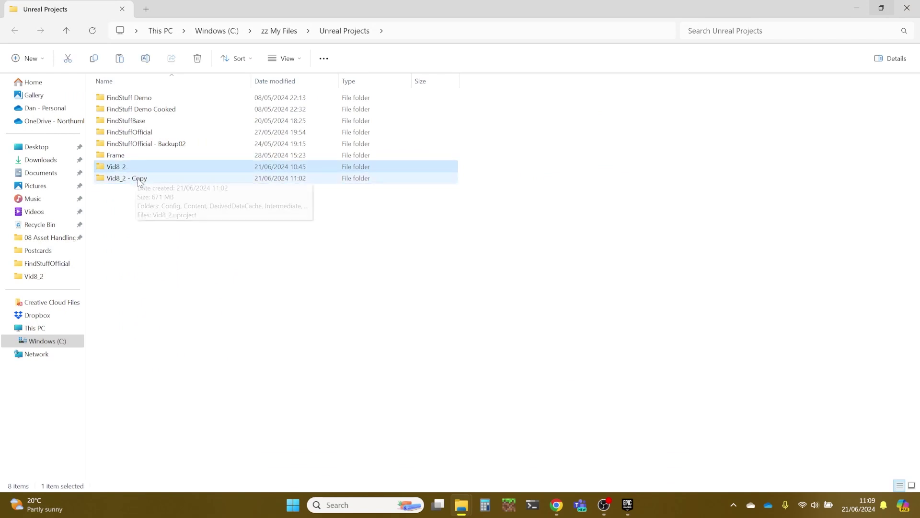
Check Vid8_2 - Copy's properties: 671 MB across 320 files
left_click(139, 179)
right_click(139, 179)
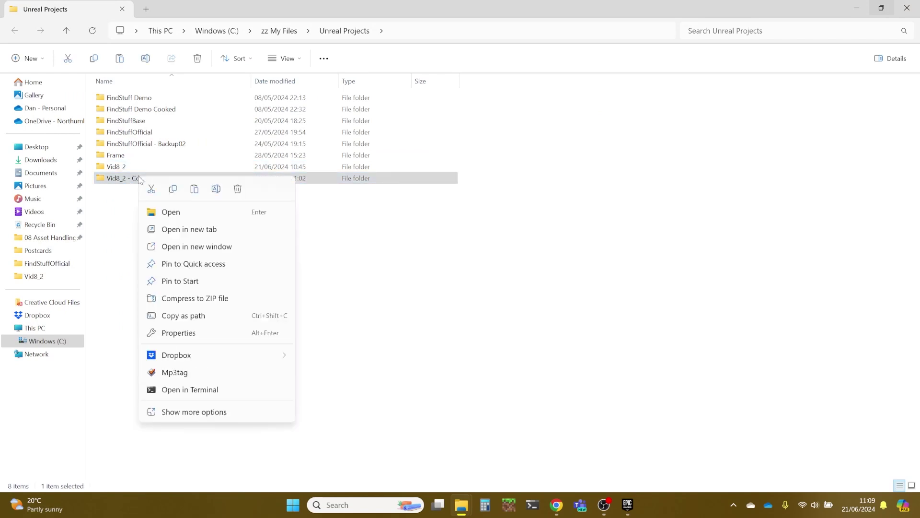
left_click(200, 413)
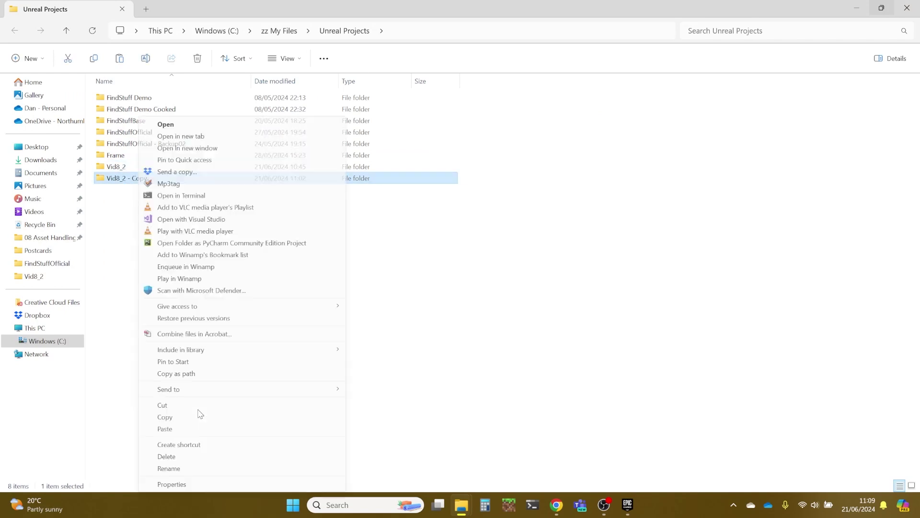
left_click(116, 210)
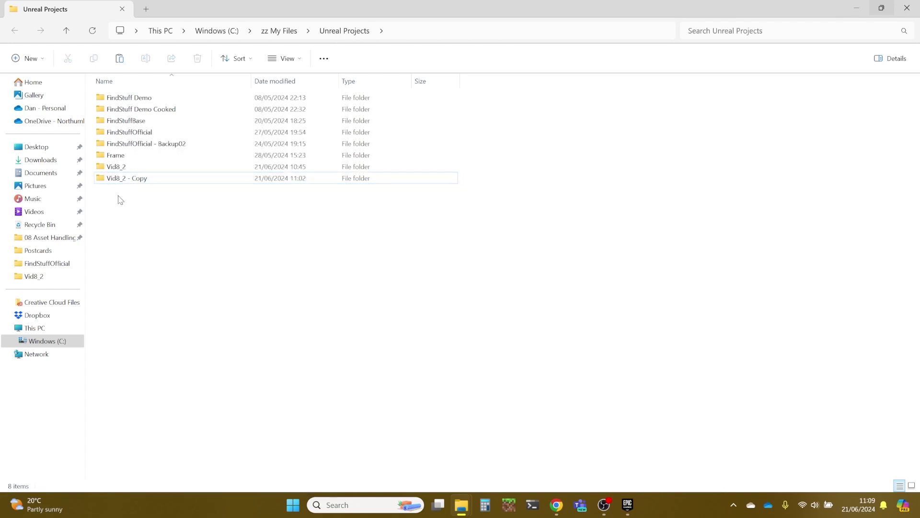
right_click(144, 180)
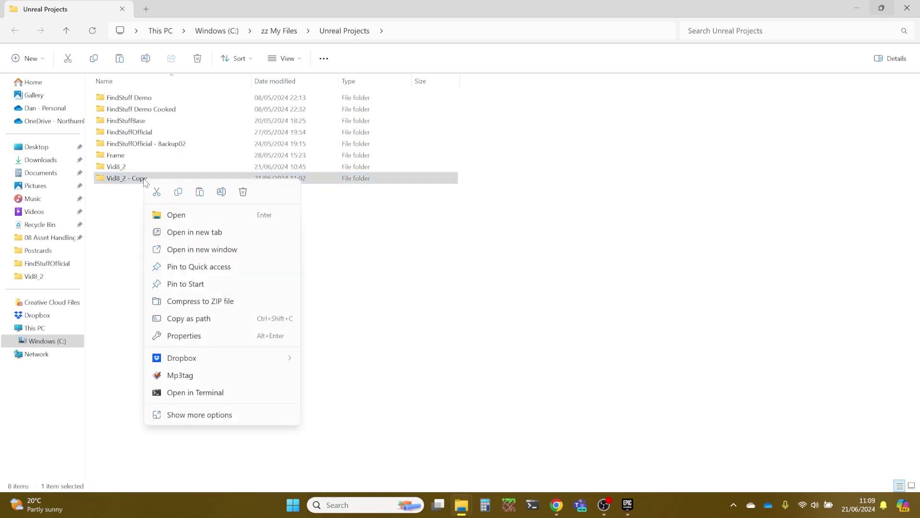
left_click(204, 336)
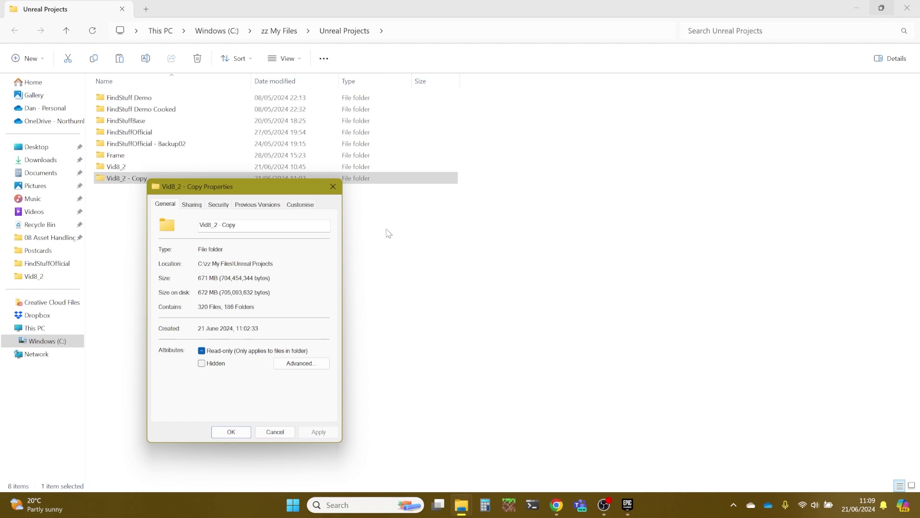
left_click(333, 186)
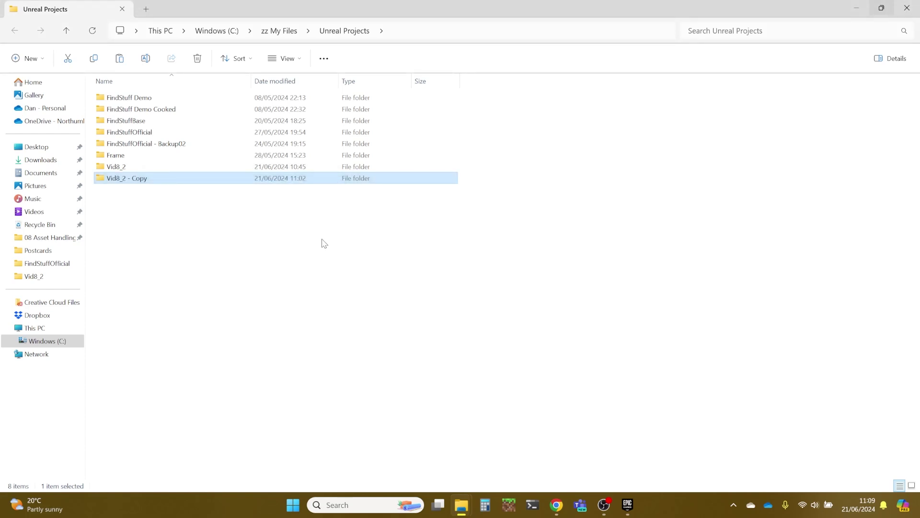